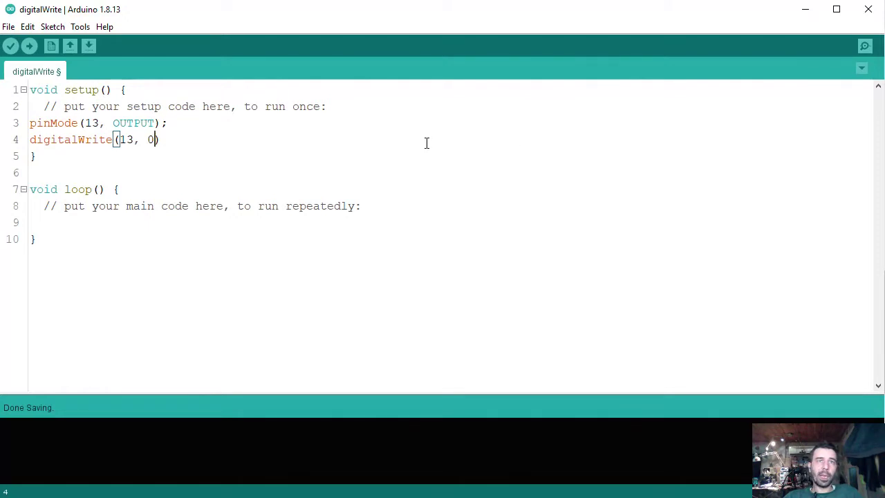
pyautogui.press('Left')
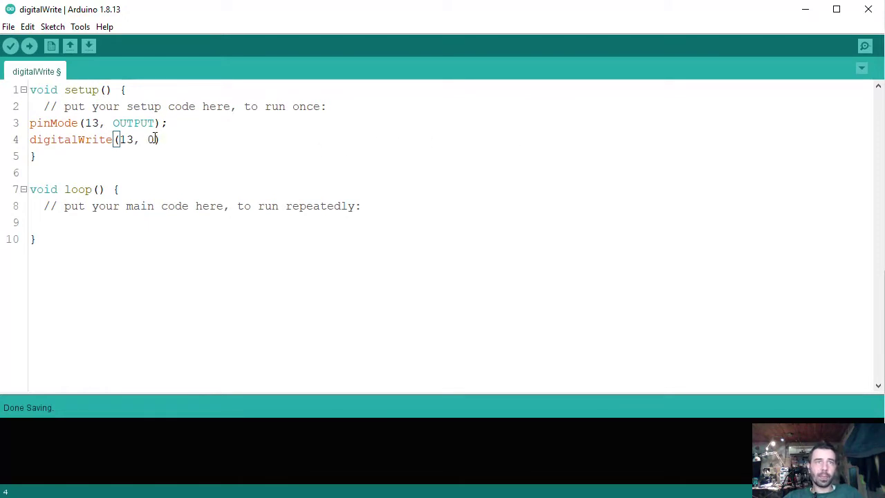
pyautogui.press('BackSpace')
pyautogui.write('0')
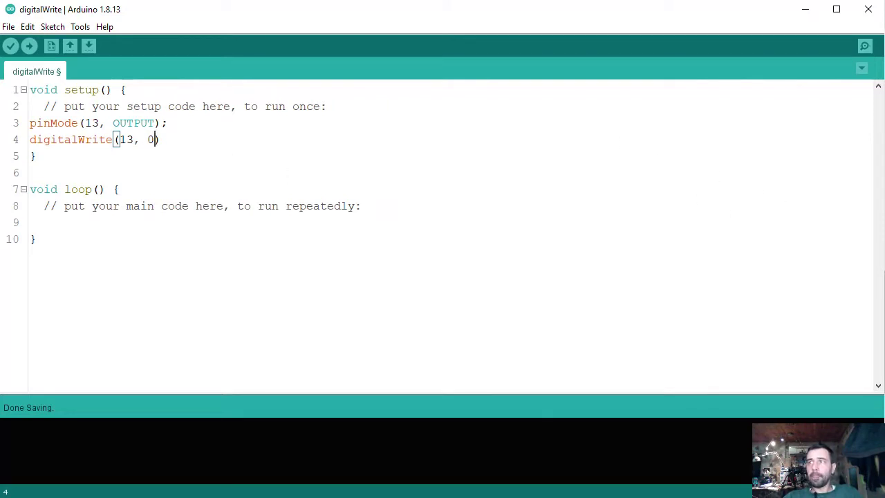
# Switch to the web browser, search for Tinkercad in a new tab and open the Tinkercad website
pyautogui.hotkey('alt', 'Tab')
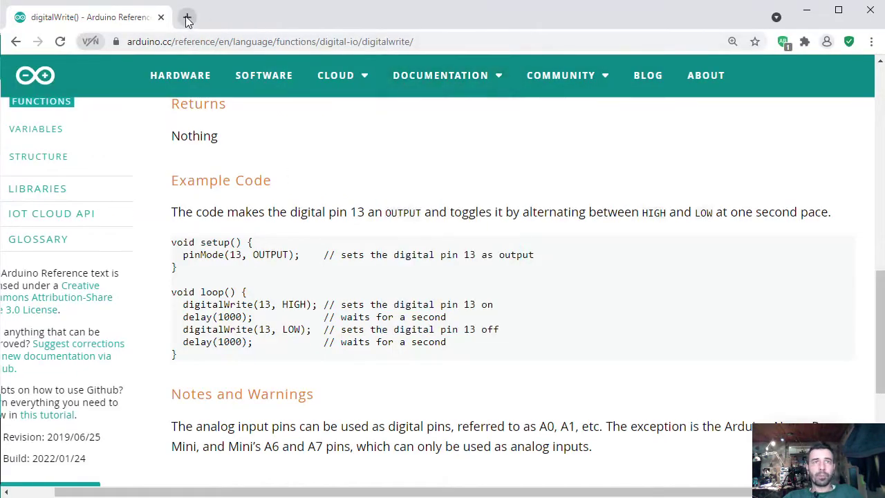
pyautogui.hotkey('ctrl', 't')
pyautogui.click(228, 42)
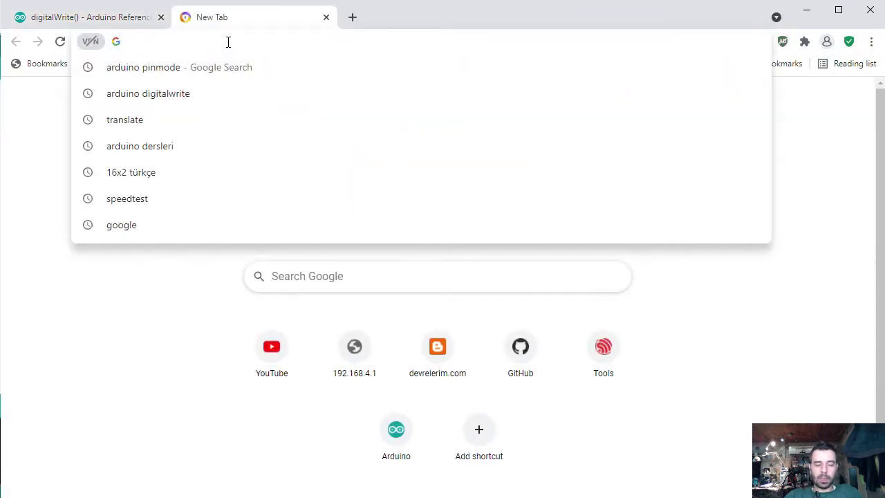
pyautogui.write('think')
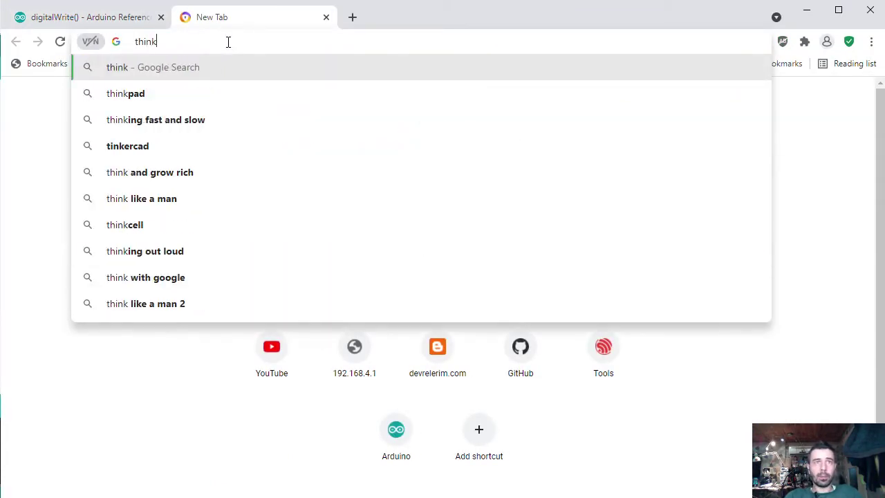
pyautogui.write('ker')
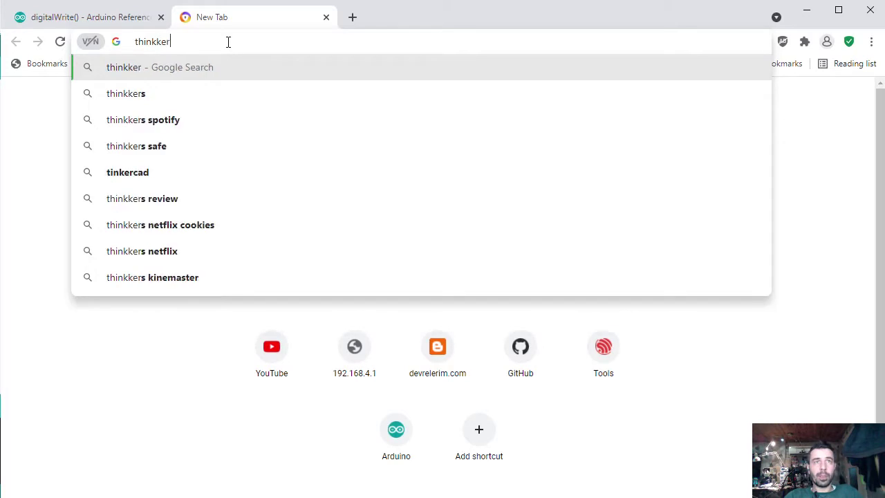
pyautogui.write('ca')
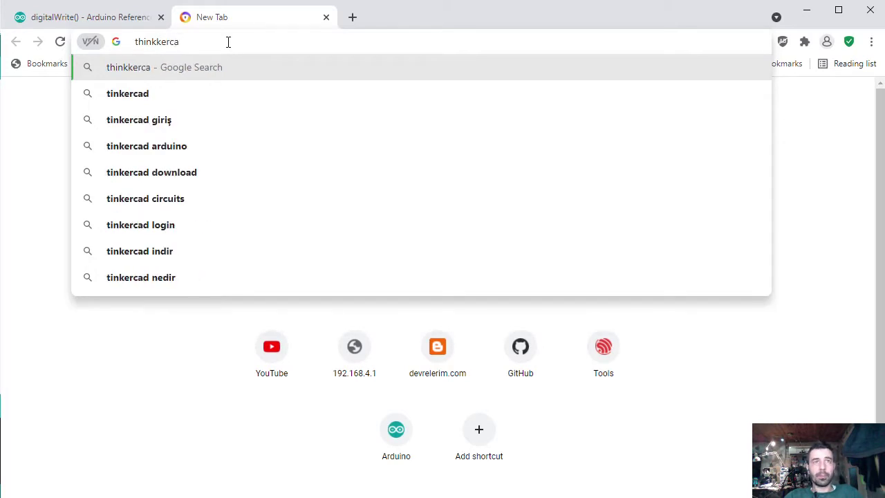
pyautogui.write('d')
pyautogui.press('Return')
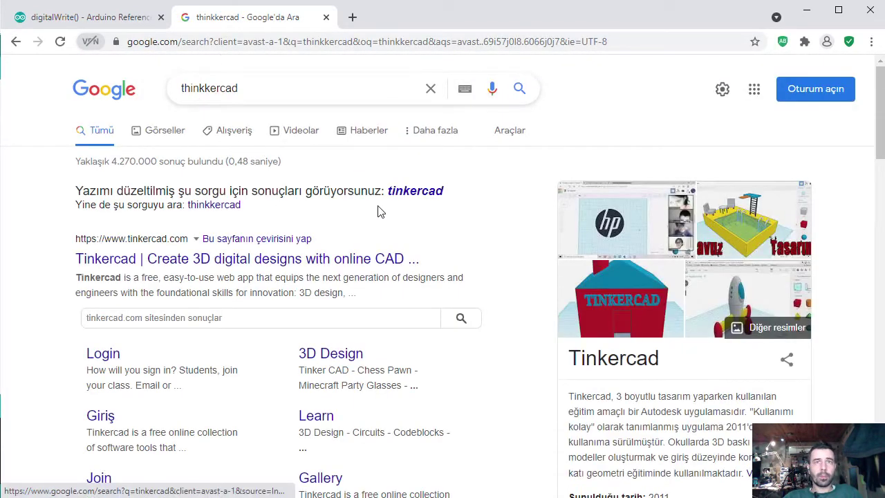
pyautogui.click(429, 190)
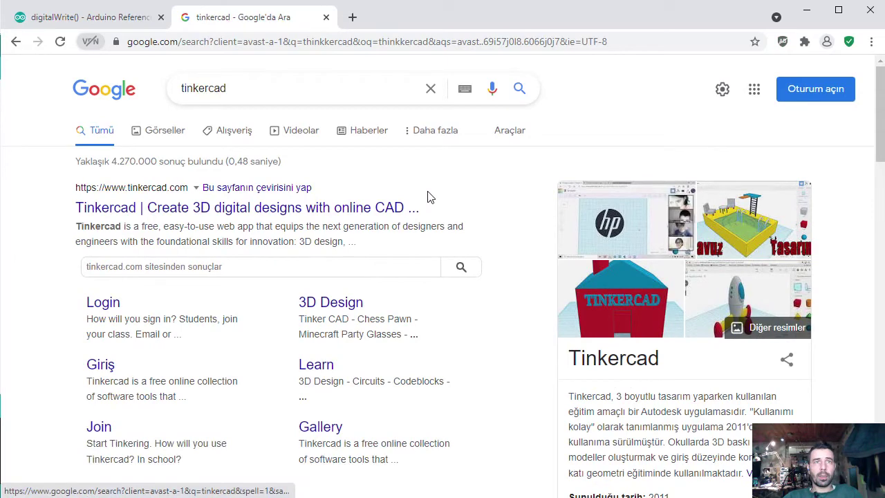
pyautogui.click(284, 209)
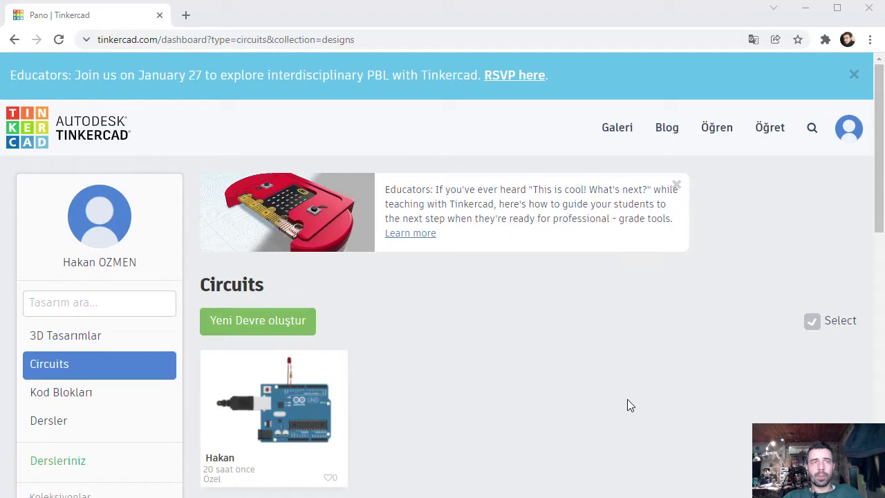
# Create a new circuit in Tinkercad and place an Arduino Uno R3 board on the workplane
pyautogui.scroll(-1, 622, 403)
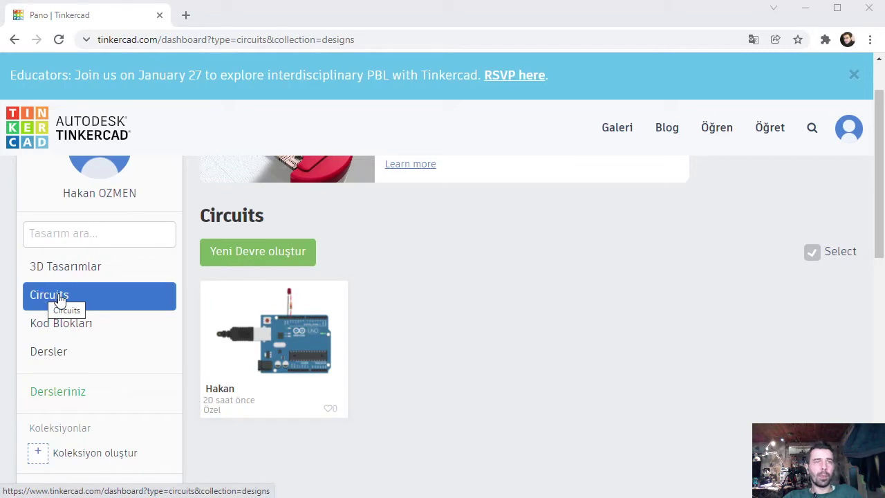
pyautogui.click(237, 251)
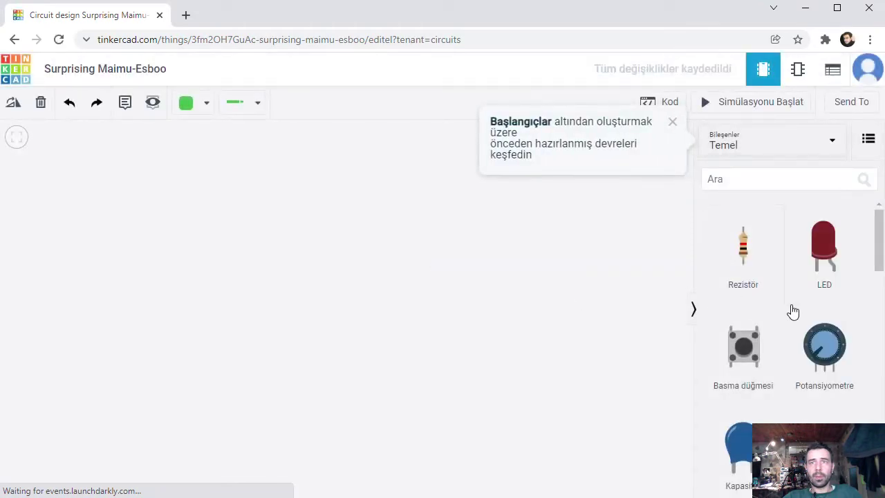
pyautogui.scroll(-6, 791, 311)
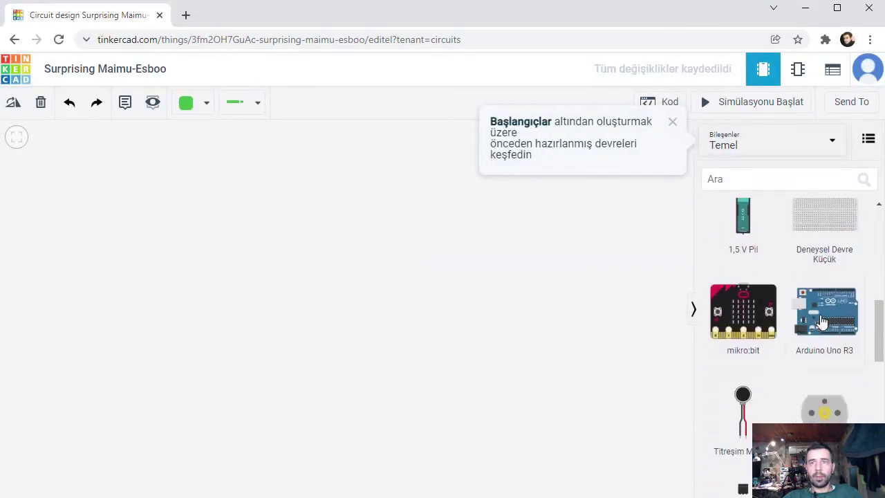
pyautogui.moveTo(821, 322); pyautogui.dragTo(209, 291)
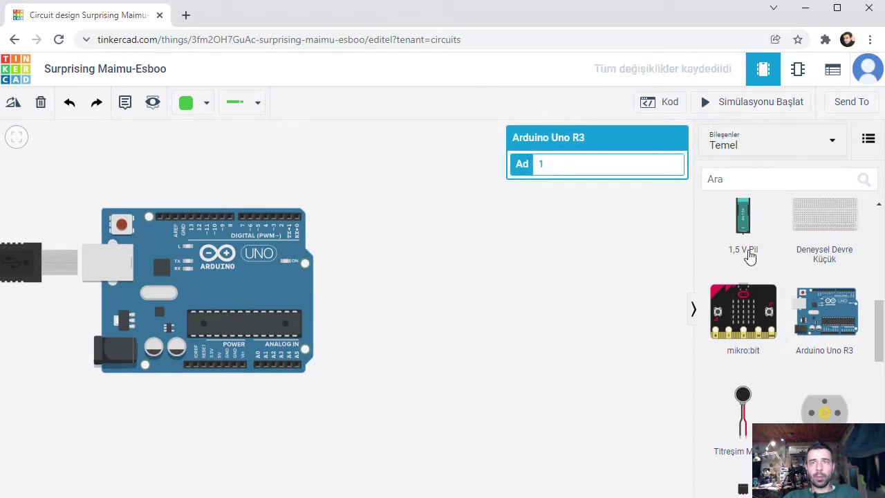
pyautogui.scroll(-2, 421, 394)
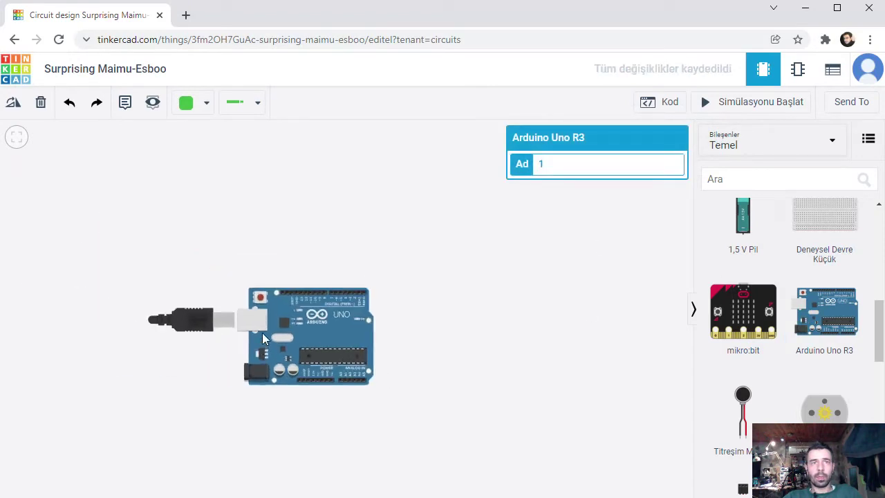
pyautogui.scroll(3, 262, 333)
pyautogui.scroll(1, 356, 351)
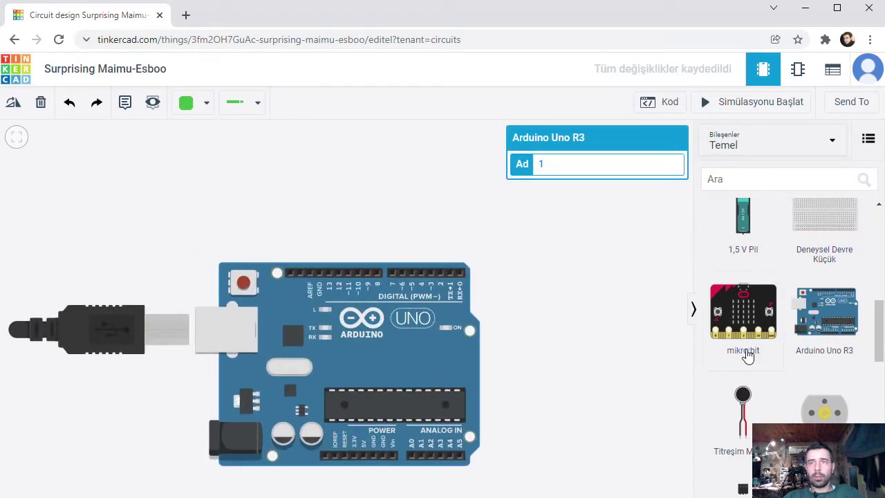
# Place an LED above the Arduino's digital pins and set its colour to yellow (Sarı)
pyautogui.scroll(3, 754, 346)
pyautogui.scroll(3, 761, 335)
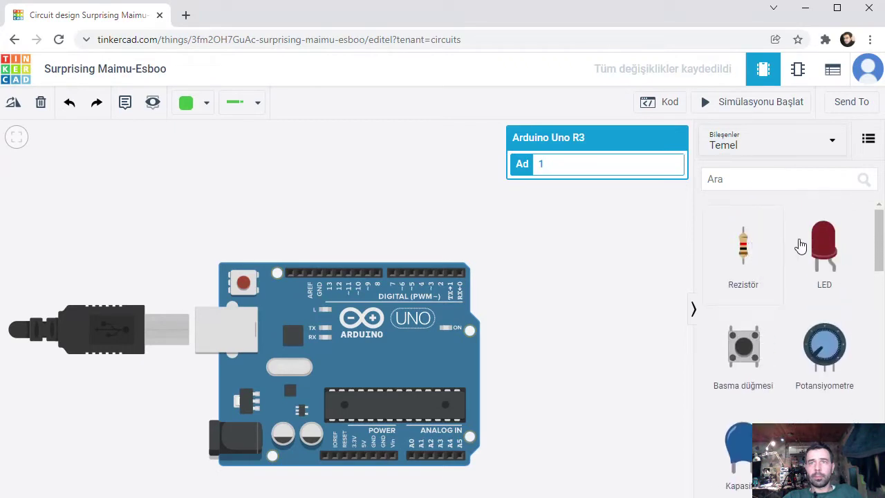
pyautogui.moveTo(835, 244); pyautogui.dragTo(322, 215)
pyautogui.click(677, 191)
pyautogui.click(632, 220)
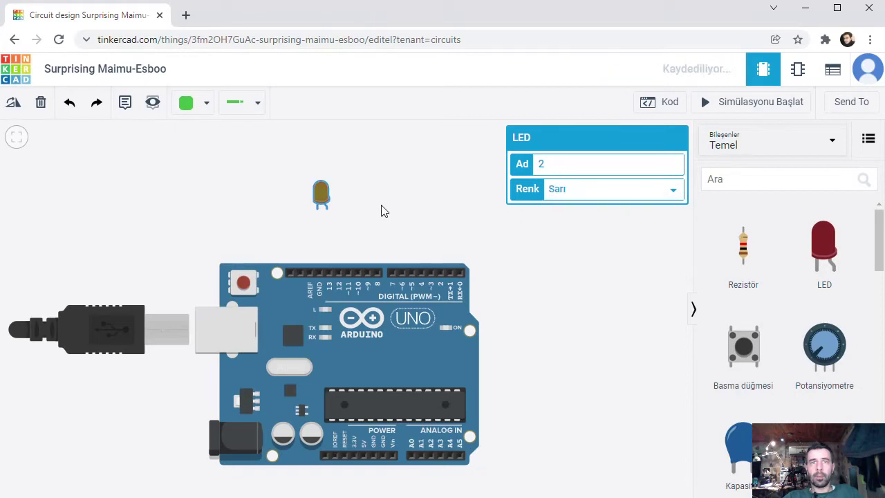
pyautogui.click(374, 208)
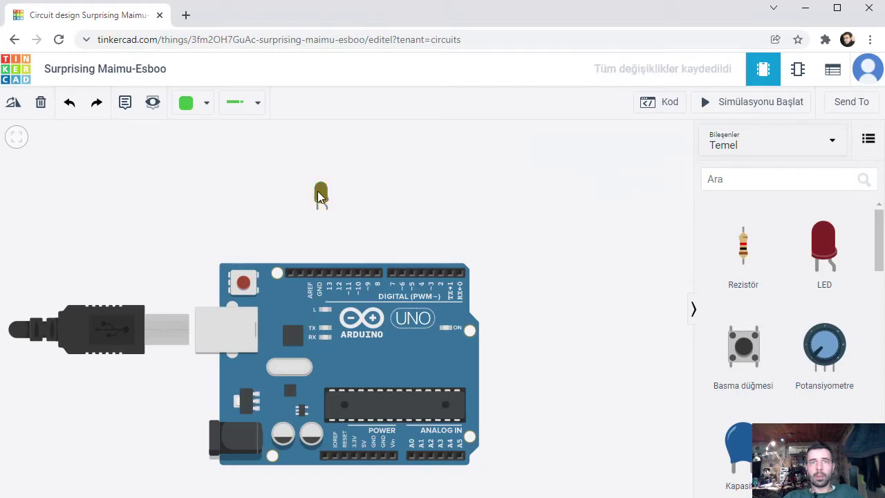
# Set the colour of the LED above the board to green (Yeşil)
pyautogui.click(321, 194)
pyautogui.click(676, 186)
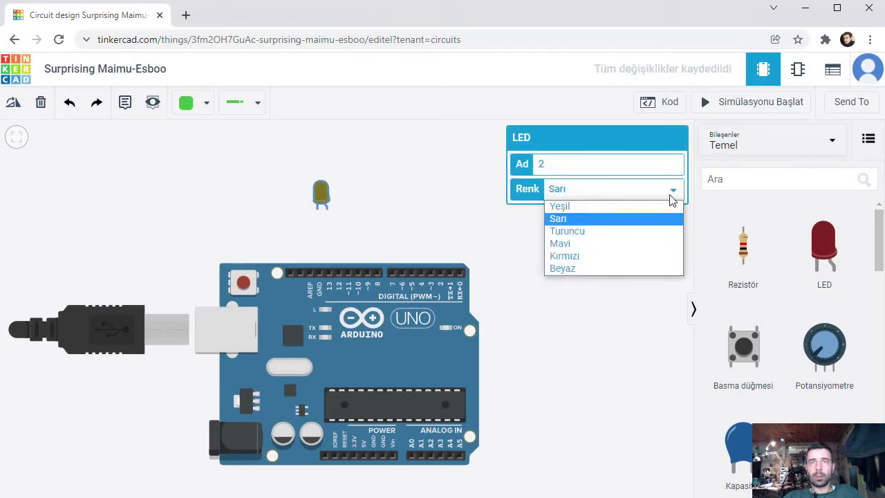
pyautogui.click(619, 210)
pyautogui.click(369, 194)
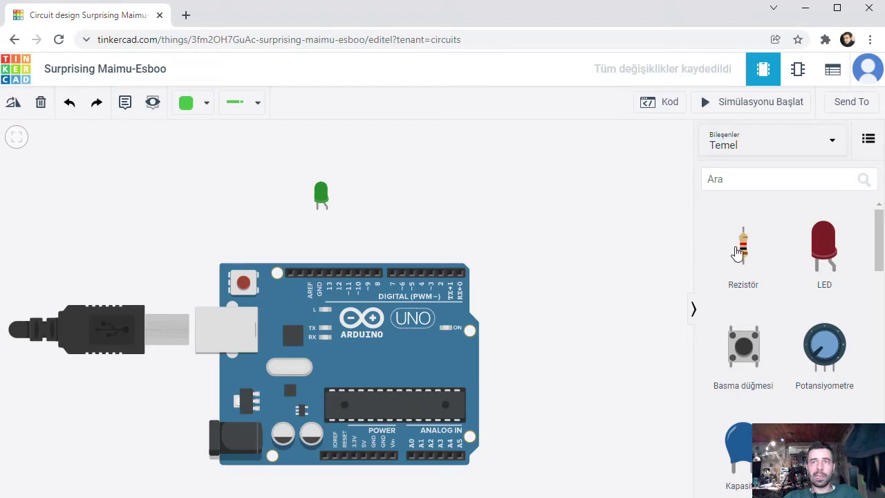
# Place a resistor between the LED and the Arduino's pin 13, and set its resistance to 330 Ω
pyautogui.moveTo(744, 250); pyautogui.dragTo(329, 242)
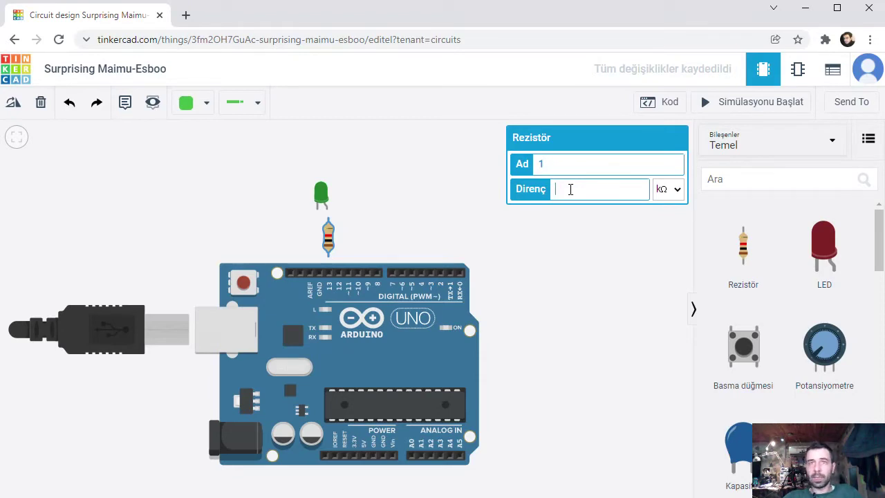
pyautogui.write('330')
pyautogui.click(677, 189)
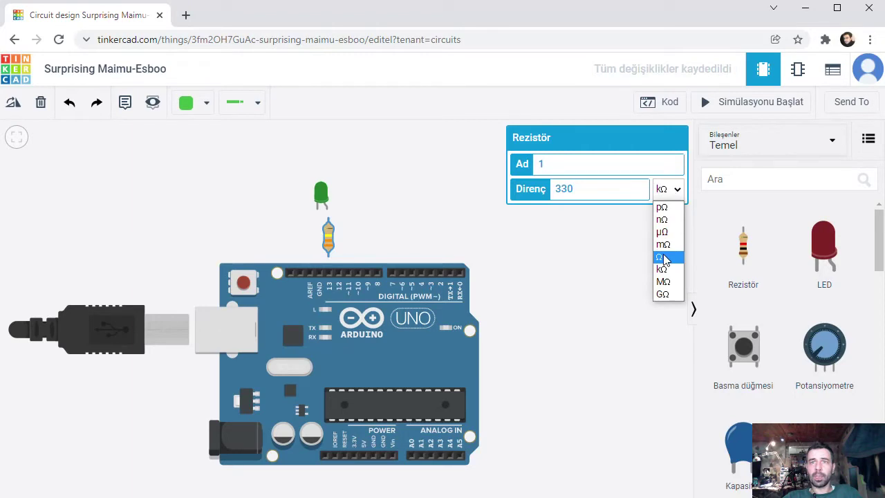
pyautogui.click(662, 257)
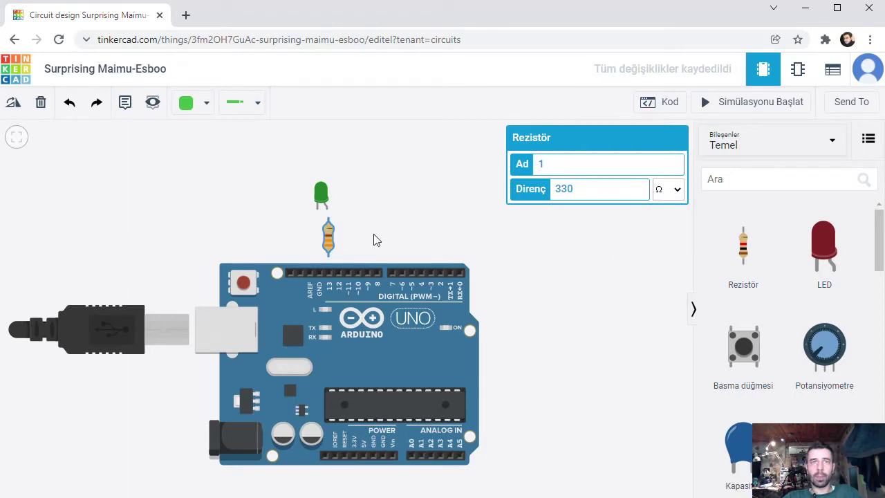
pyautogui.click(204, 158)
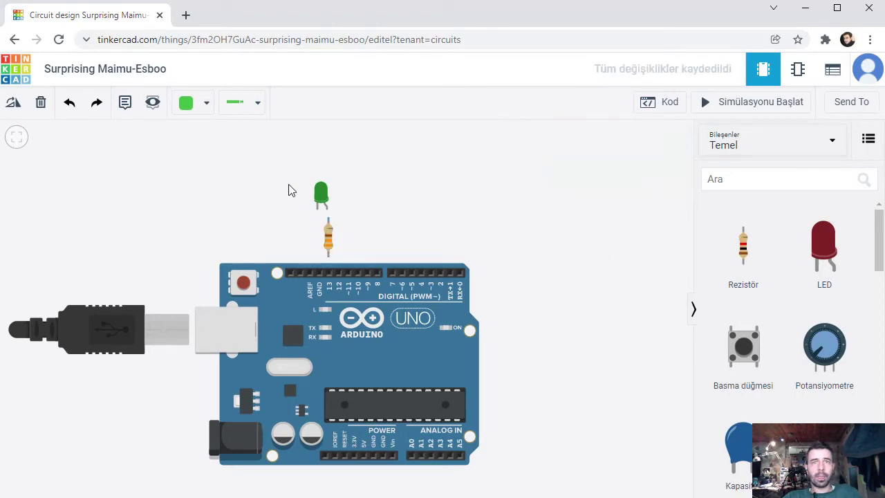
# Connect the Arduino's GND pin beside pin 13 to the LED's cathode with a black wire
pyautogui.click(262, 108)
pyautogui.click(206, 105)
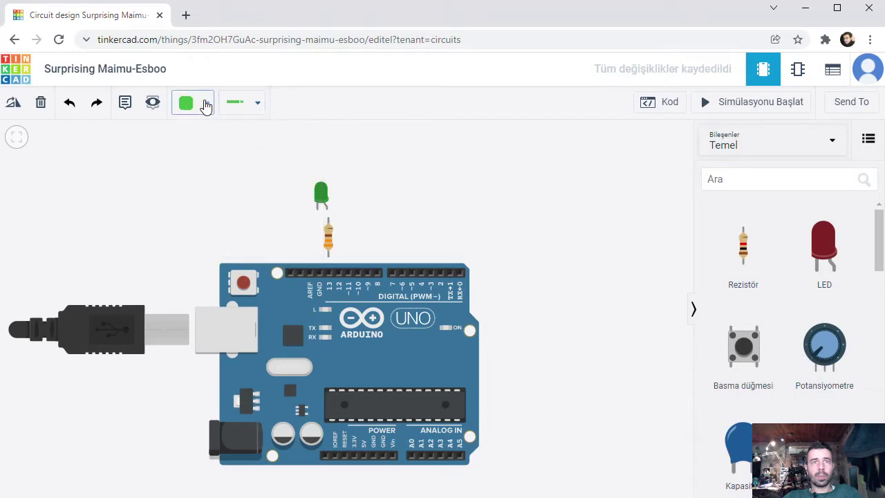
pyautogui.click(204, 147)
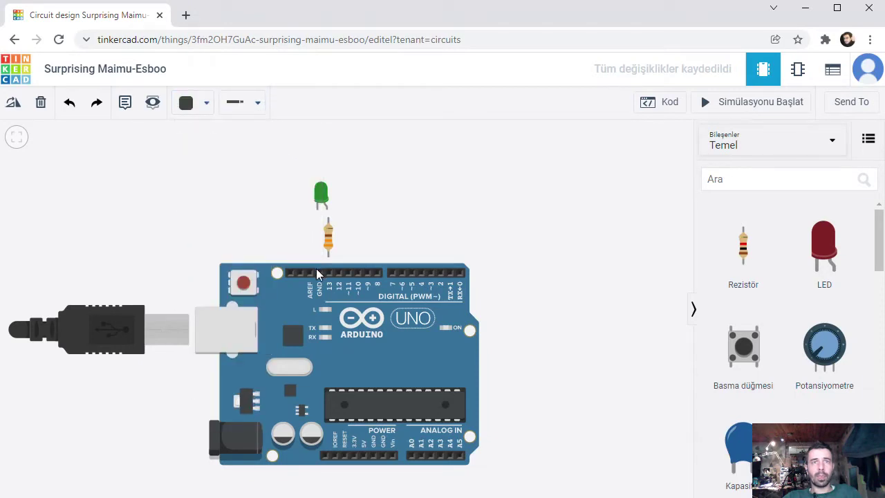
pyautogui.click(319, 273)
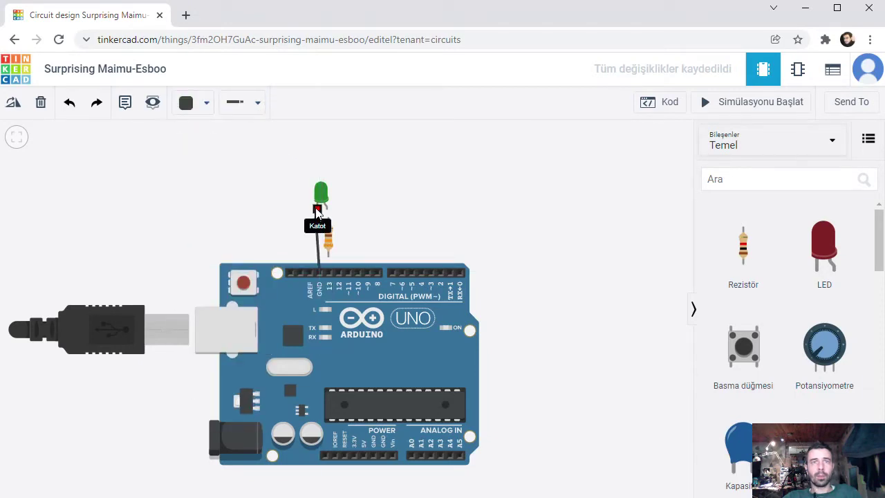
pyautogui.click(318, 210)
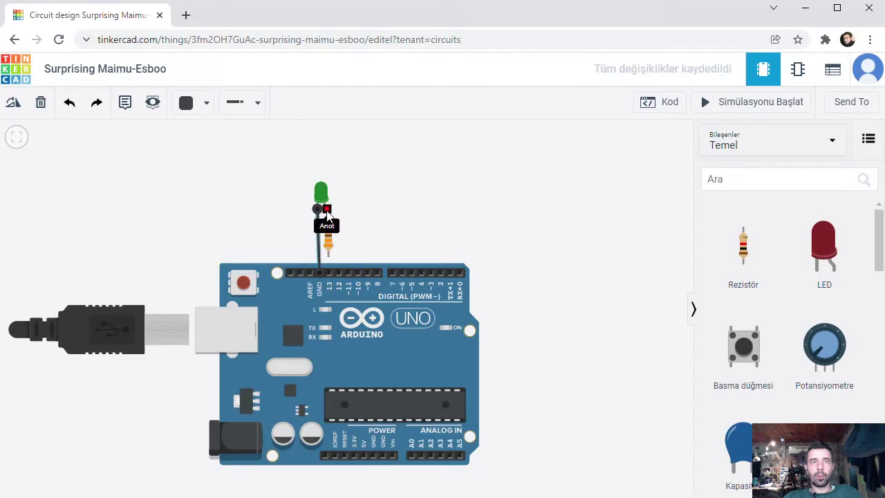
# Wire the LED's anode to the resistor and the resistor's other end to pin 13, using red wires
pyautogui.click(202, 129)
pyautogui.click(207, 104)
pyautogui.click(208, 174)
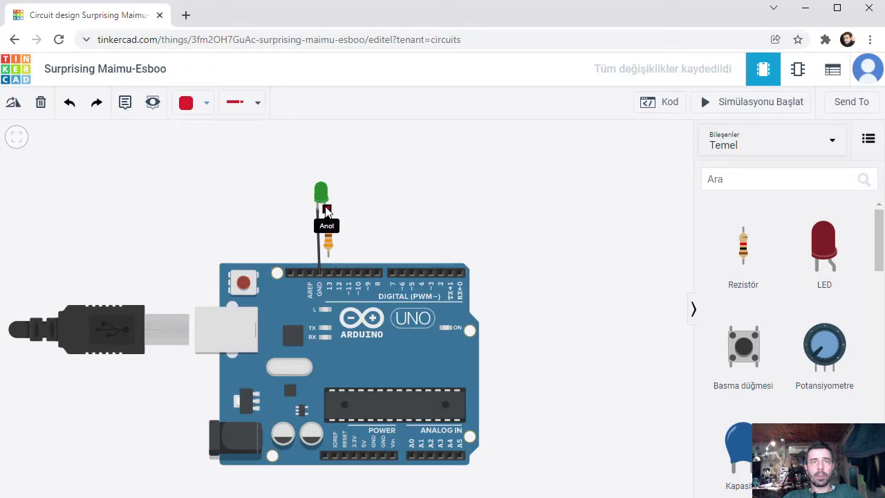
pyautogui.click(328, 217)
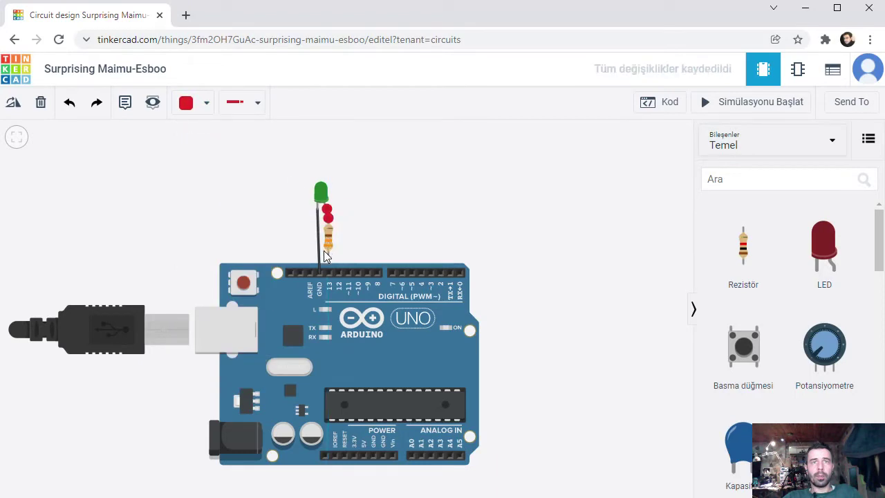
pyautogui.click(329, 275)
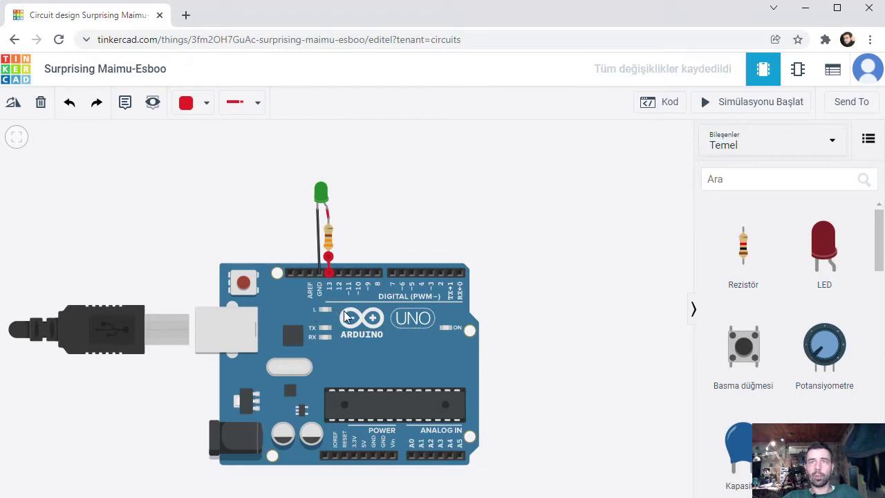
# Open the Arduino's code editor and switch it from block to text (Metin) mode, accepting the loss of the blocks
pyautogui.click(669, 102)
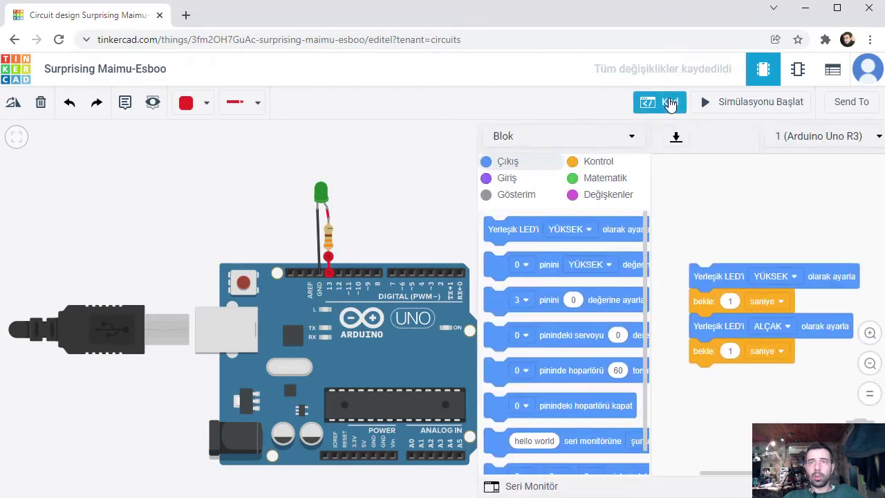
pyautogui.click(613, 138)
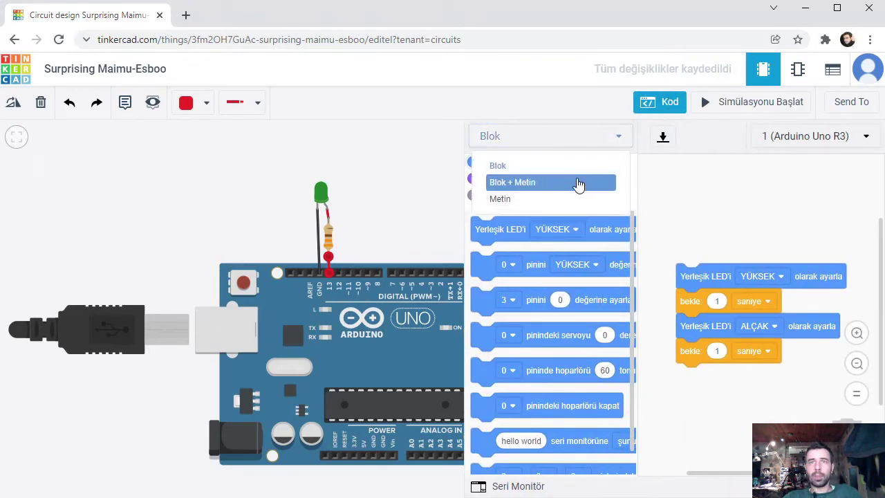
pyautogui.click(562, 198)
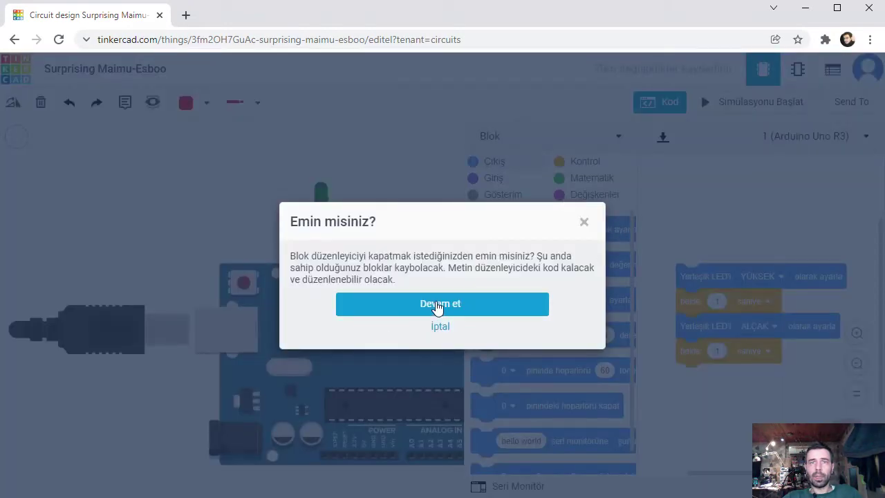
pyautogui.click(438, 308)
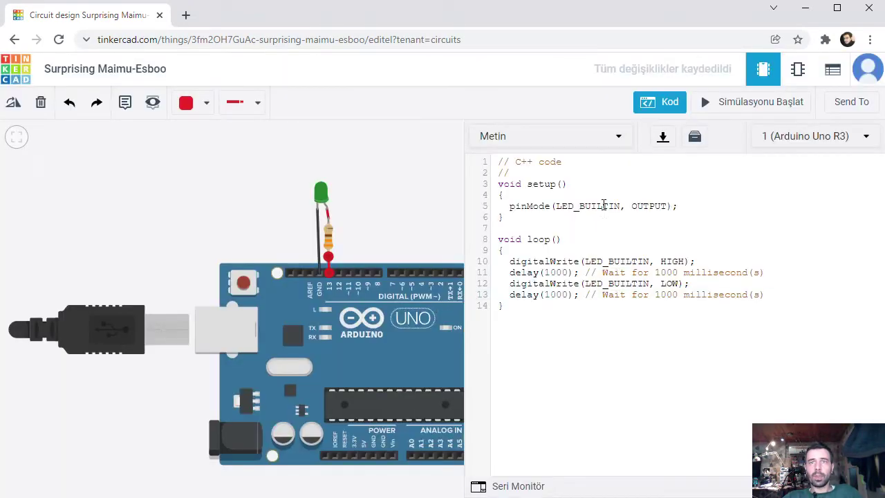
# Replace LED_BUILTIN with 13 in the pinMode call and in both digitalWrite calls
pyautogui.moveTo(605, 207); pyautogui.dragTo(559, 209)
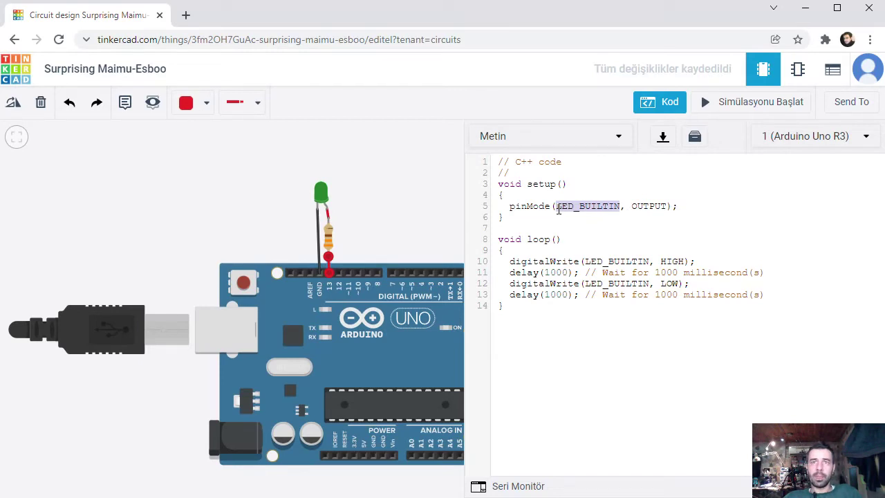
pyautogui.write('13')
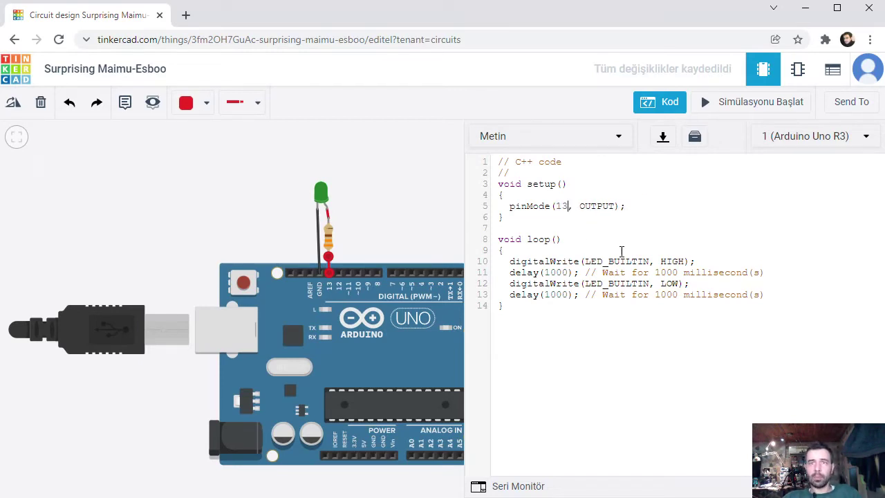
pyautogui.moveTo(650, 263); pyautogui.dragTo(586, 264)
pyautogui.write('13')
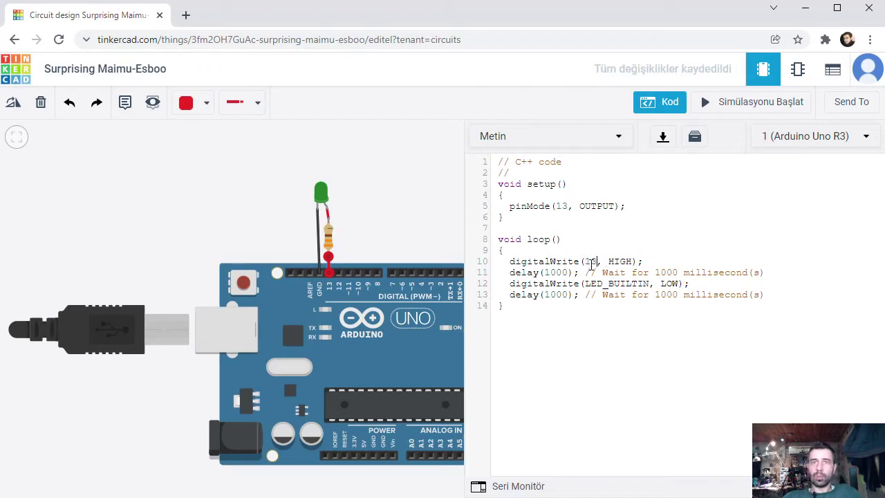
pyautogui.moveTo(650, 284); pyautogui.dragTo(584, 286)
pyautogui.write('13')
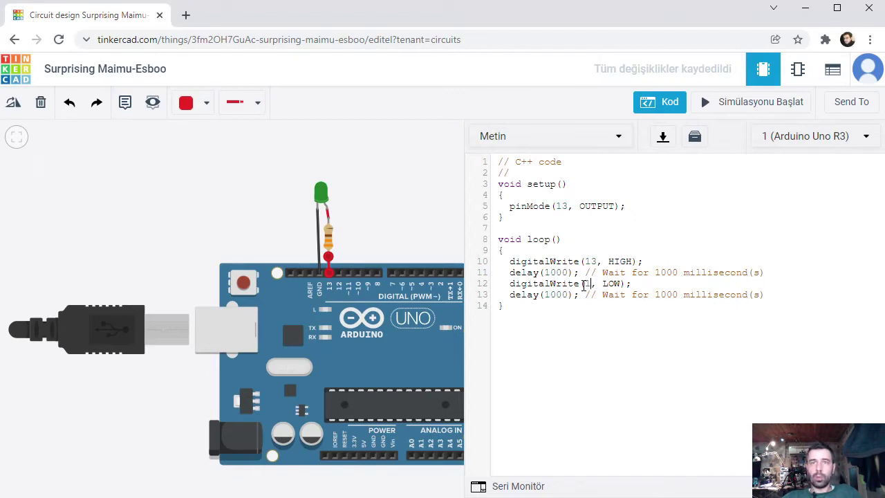
# Set both delay calls in loop() to 500, and run the simulation briefly before stopping it
pyautogui.doubleClick(531, 274)
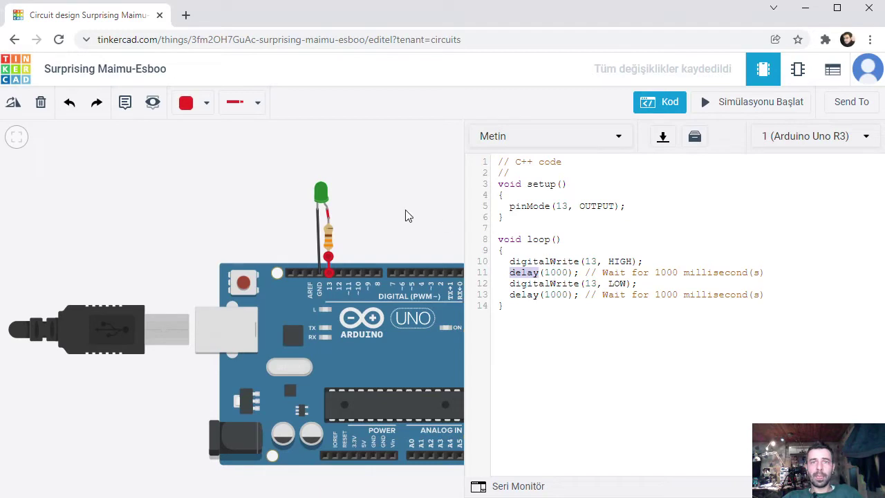
pyautogui.click(679, 107)
pyautogui.click(679, 108)
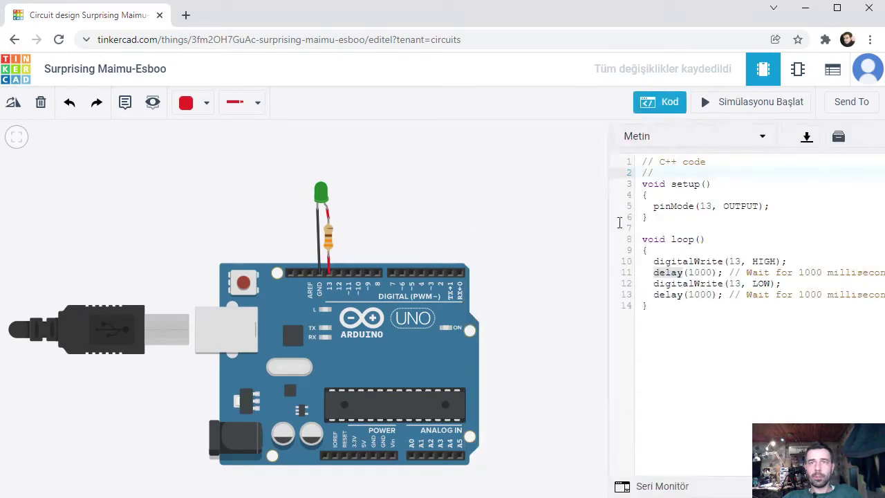
pyautogui.click(568, 273)
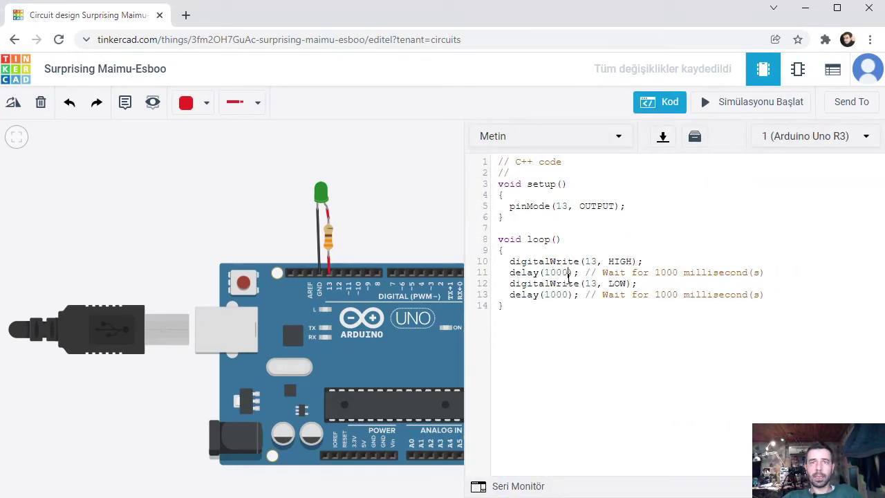
pyautogui.doubleClick(547, 273)
pyautogui.click(556, 274)
pyautogui.moveTo(551, 272); pyautogui.dragTo(545, 272)
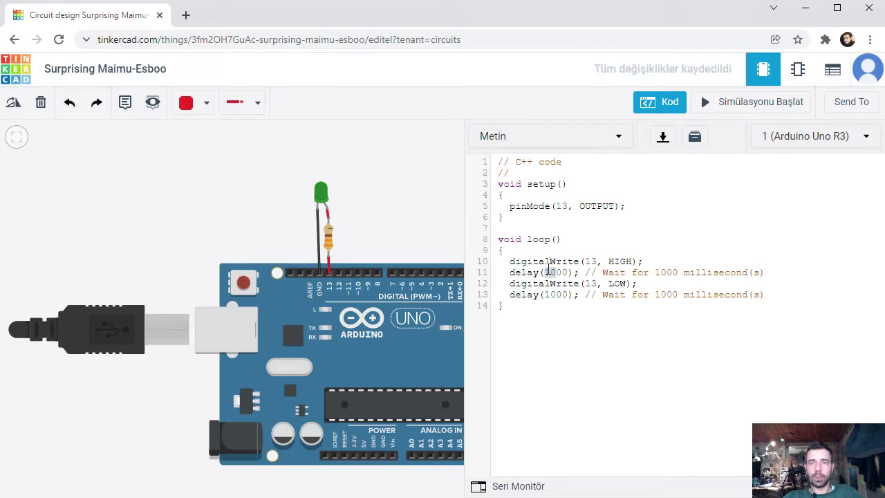
pyautogui.write('5')
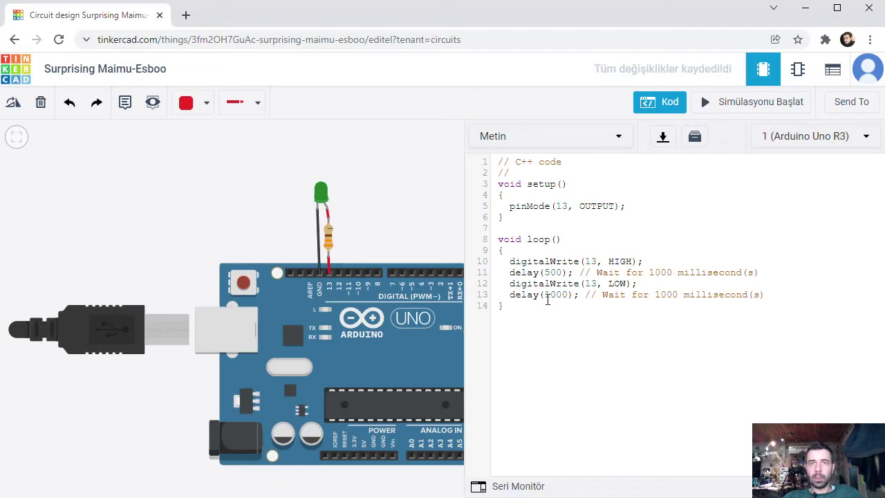
pyautogui.moveTo(547, 296); pyautogui.dragTo(548, 295)
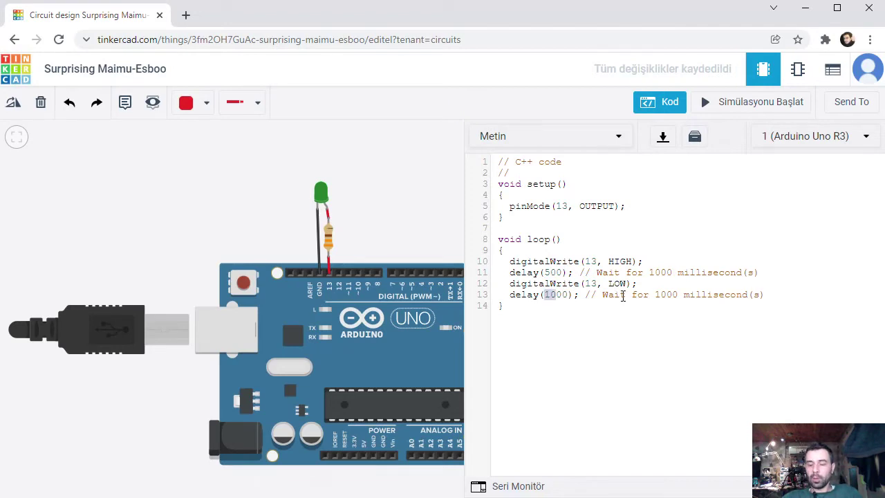
pyautogui.write('5')
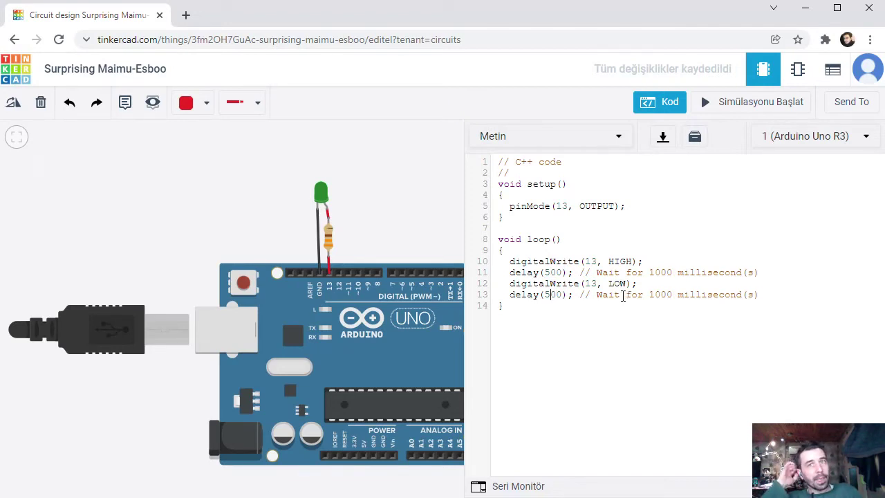
pyautogui.click(738, 104)
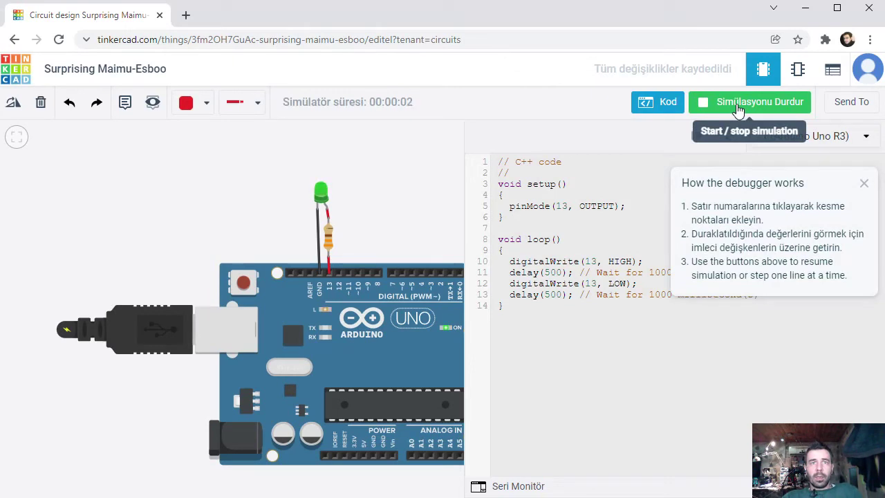
pyautogui.click(737, 109)
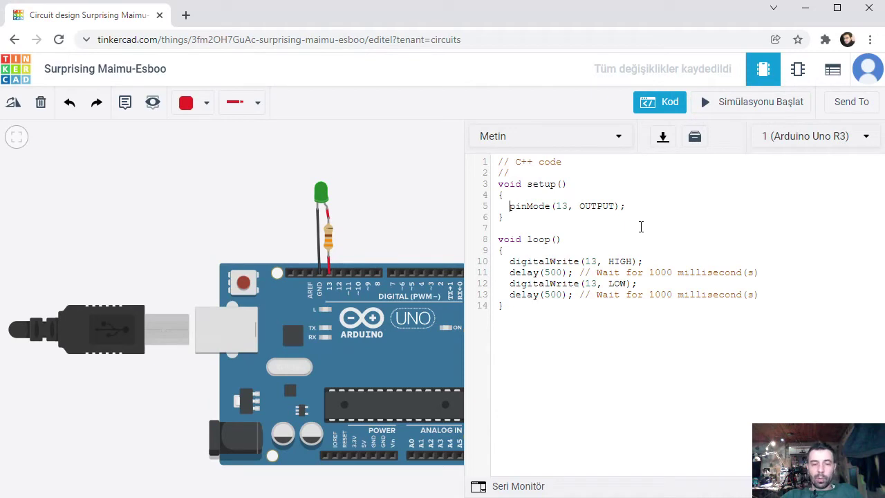
# Comment out the pinMode line in setup() and run the simulation to examine the LED, stopping it when done
pyautogui.write('//')
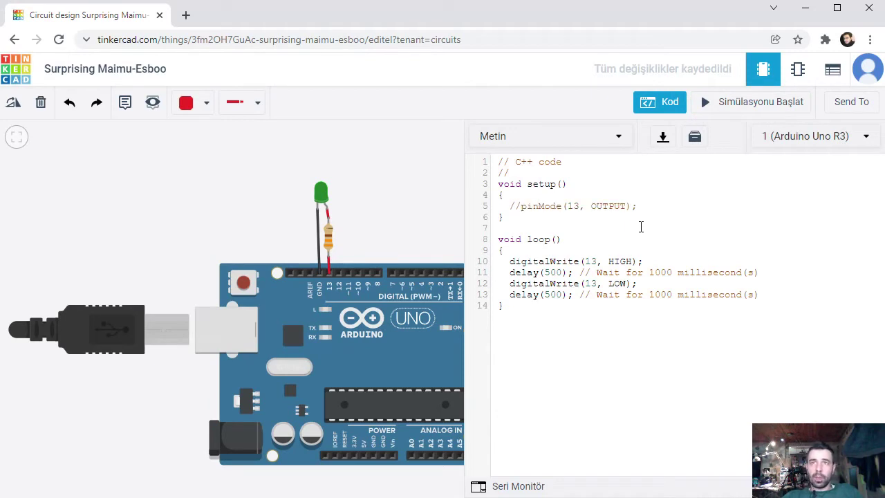
pyautogui.click(759, 110)
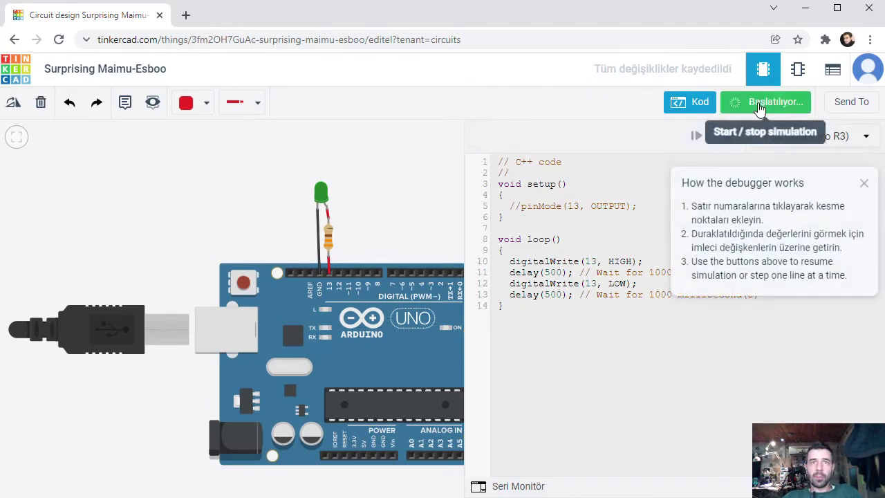
pyautogui.scroll(3, 311, 182)
pyautogui.scroll(2, 389, 198)
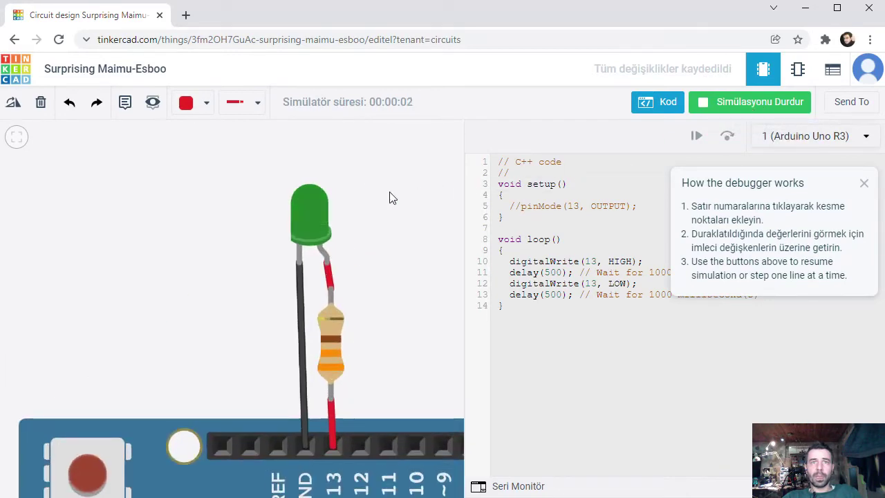
pyautogui.click(786, 110)
# Remove the comment slashes from the pinMode line in setup()
pyautogui.click(521, 206)
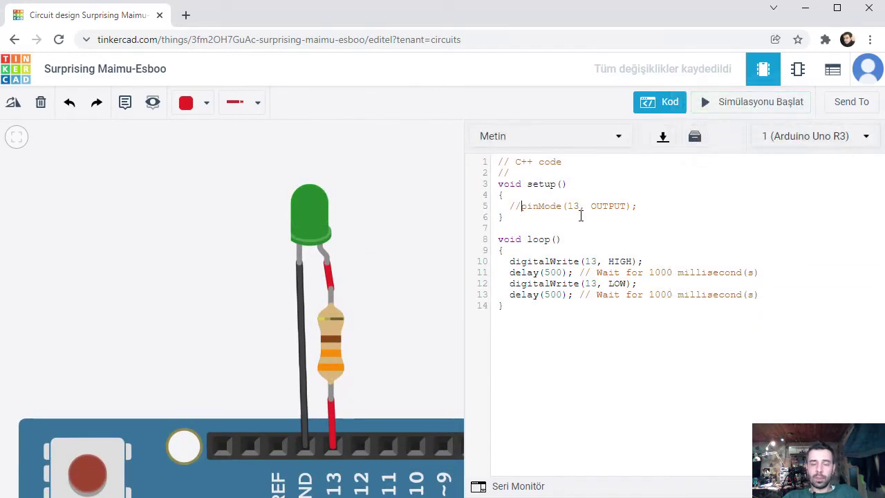
pyautogui.press('BackSpace')
pyautogui.press('BackSpace')
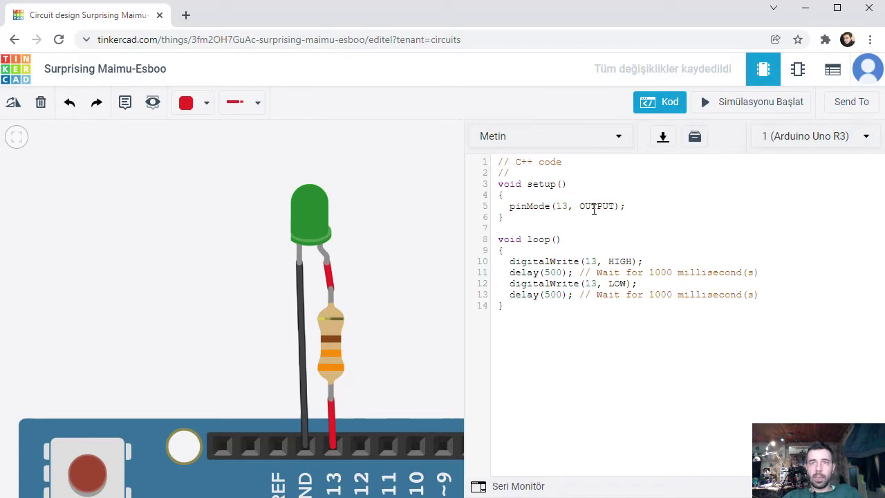
# Set the pin 13 mode to INPUT in pinMode, and test it with a short simulation run
pyautogui.doubleClick(595, 207)
pyautogui.write('INPU')
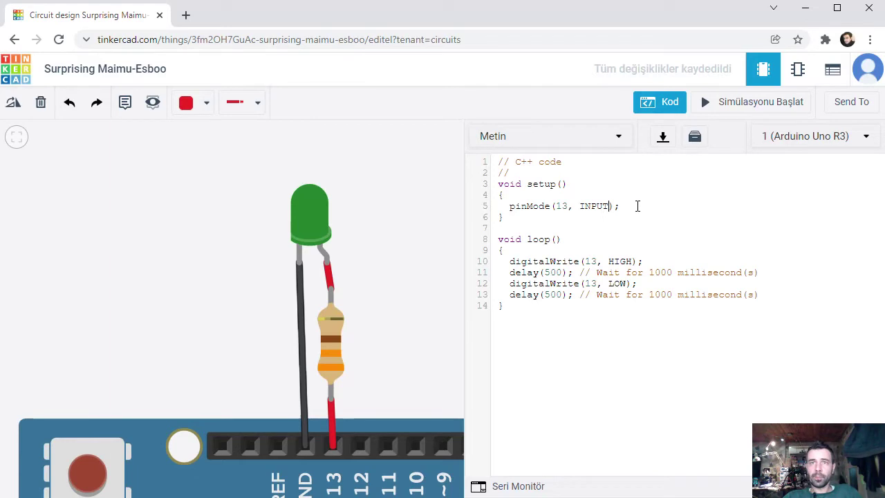
pyautogui.click(775, 108)
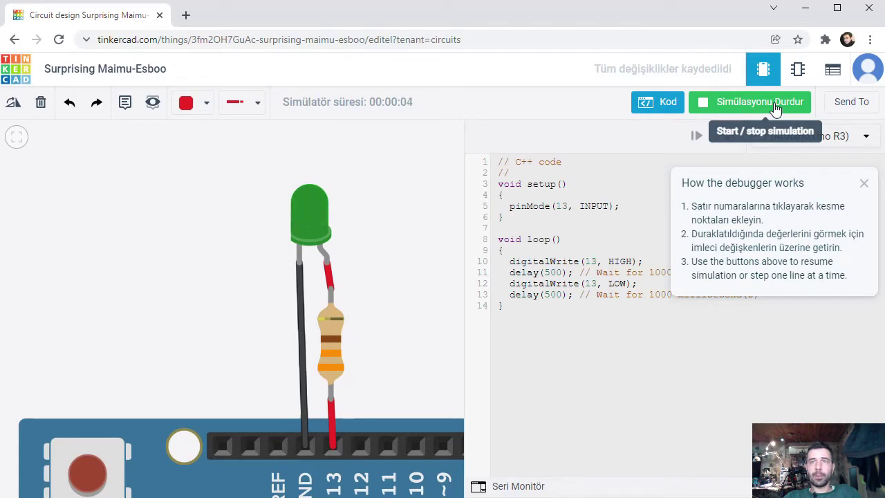
pyautogui.click(776, 109)
# Set the pin 13 mode to OUTPUT in pinMode, and test the LED with a simulation run, stopping it when done
pyautogui.doubleClick(591, 207)
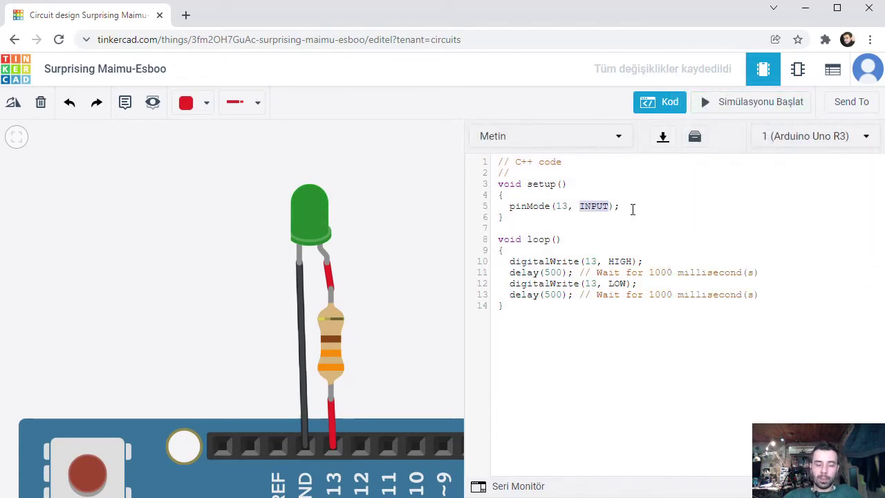
pyautogui.write('OUT')
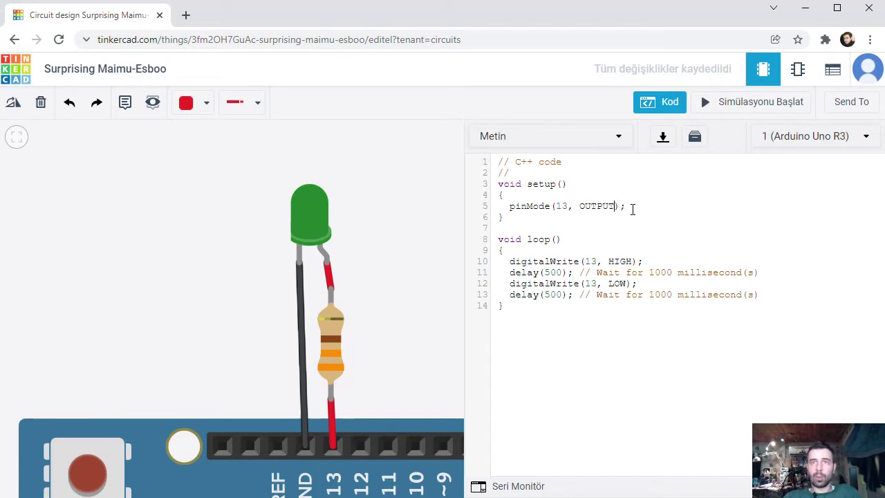
pyautogui.click(769, 104)
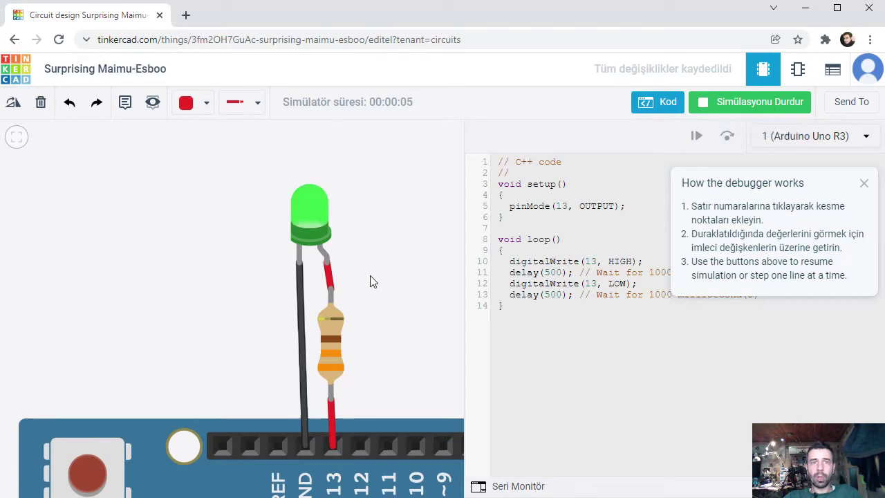
pyautogui.scroll(-3, 373, 282)
pyautogui.scroll(2, 376, 350)
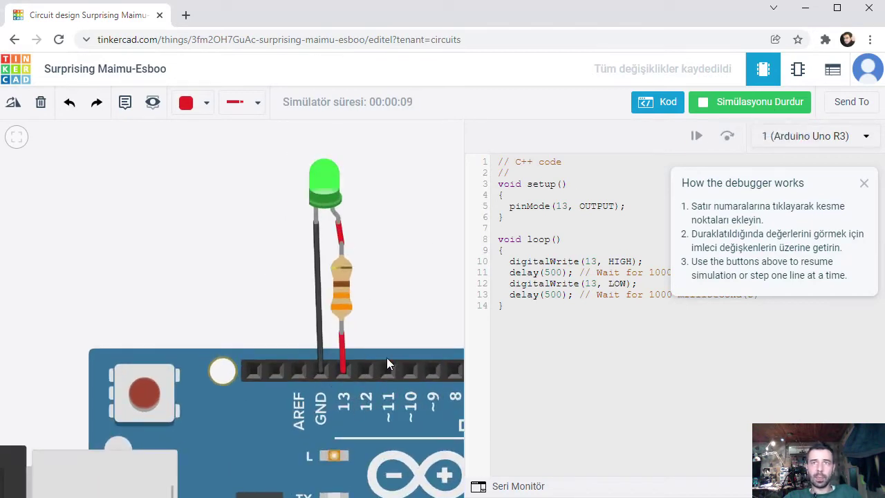
pyautogui.click(780, 102)
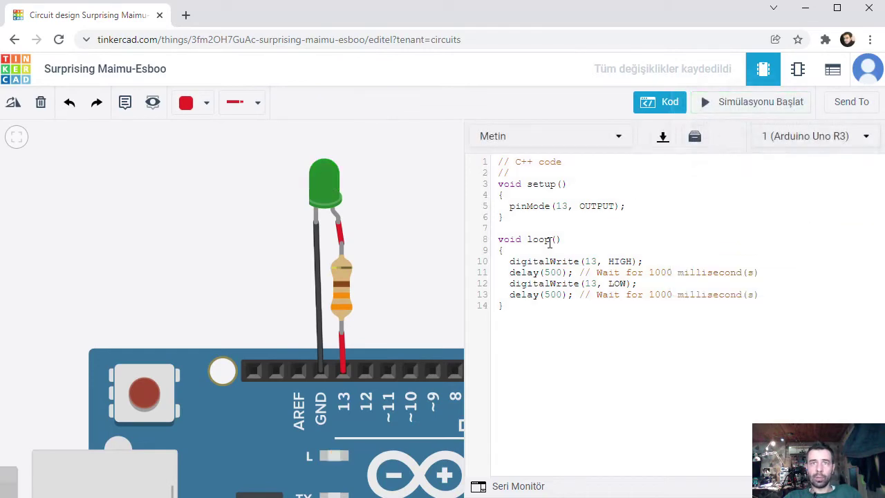
# Close the code editor and delete the black GND wire and both red wires connecting the LED, resistor and pin 13
pyautogui.click(670, 104)
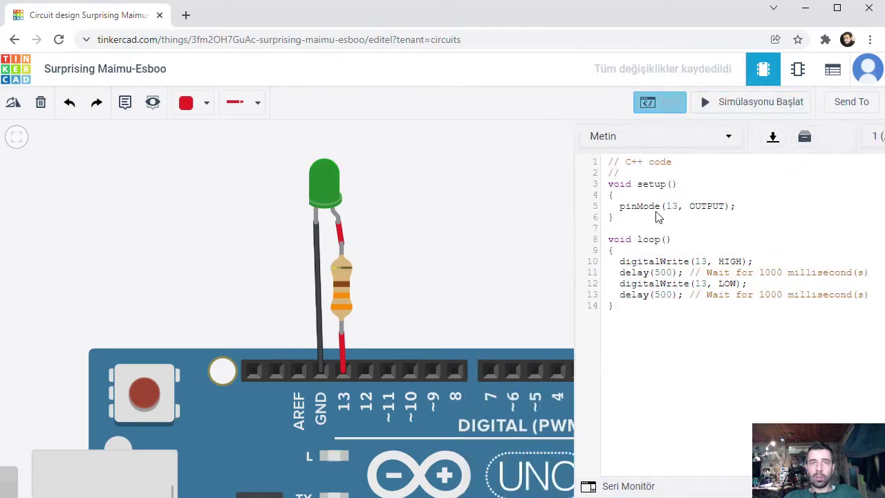
pyautogui.scroll(-3, 409, 238)
pyautogui.scroll(-3, 370, 192)
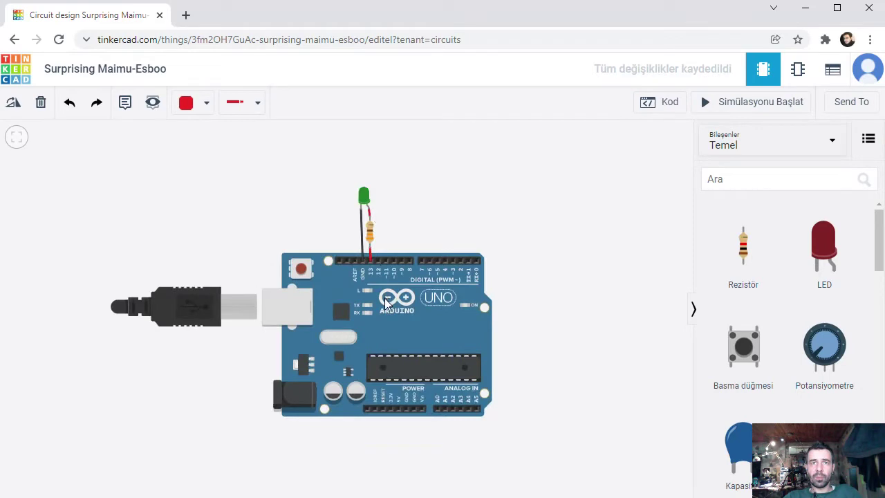
pyautogui.scroll(2, 380, 287)
pyautogui.click(366, 203)
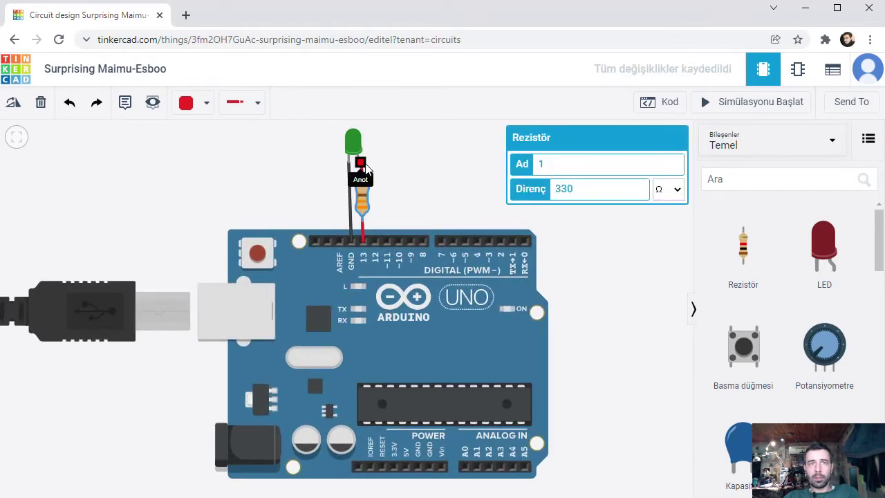
pyautogui.moveTo(361, 164); pyautogui.dragTo(346, 192)
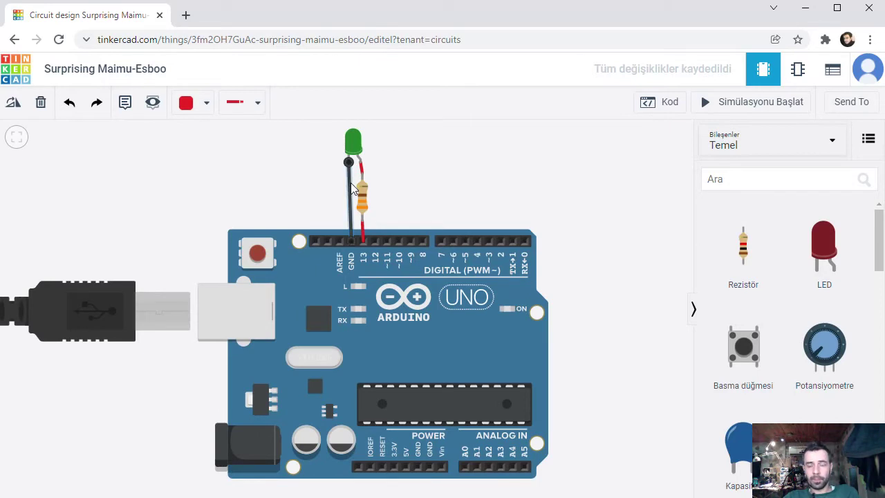
pyautogui.click(353, 188)
pyautogui.press('Delete')
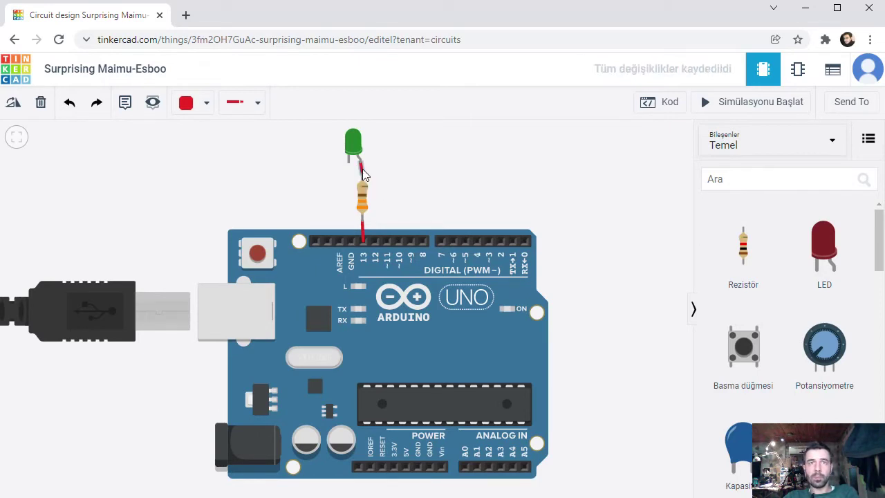
pyautogui.click(362, 235)
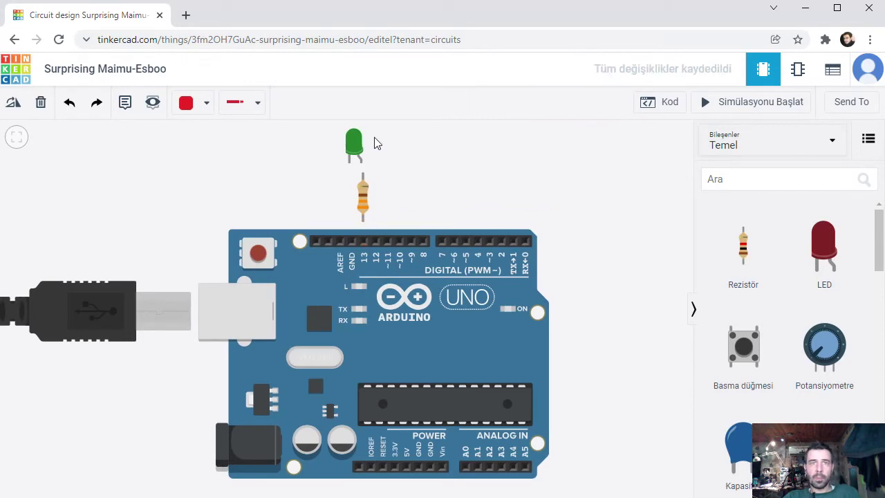
# Move the resistor to the right of the green LED and rotate it to lie horizontally
pyautogui.moveTo(366, 192); pyautogui.dragTo(423, 171)
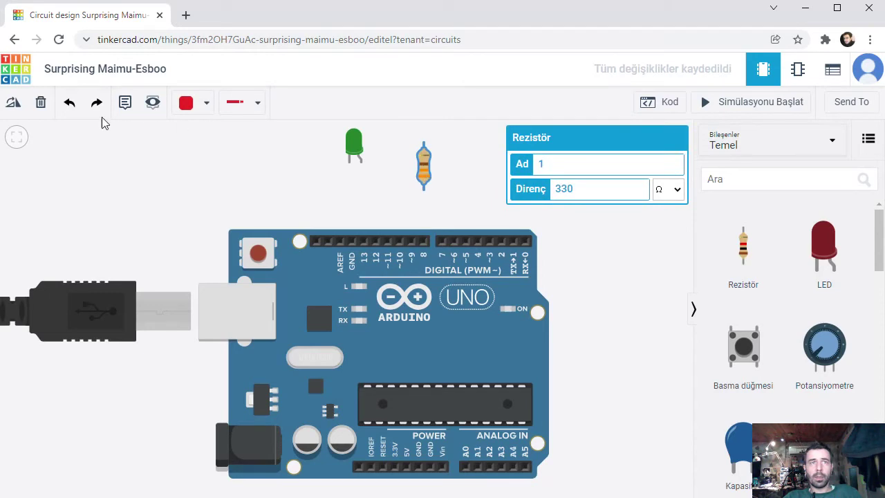
pyautogui.click(14, 104)
pyautogui.click(14, 103)
pyautogui.click(14, 104)
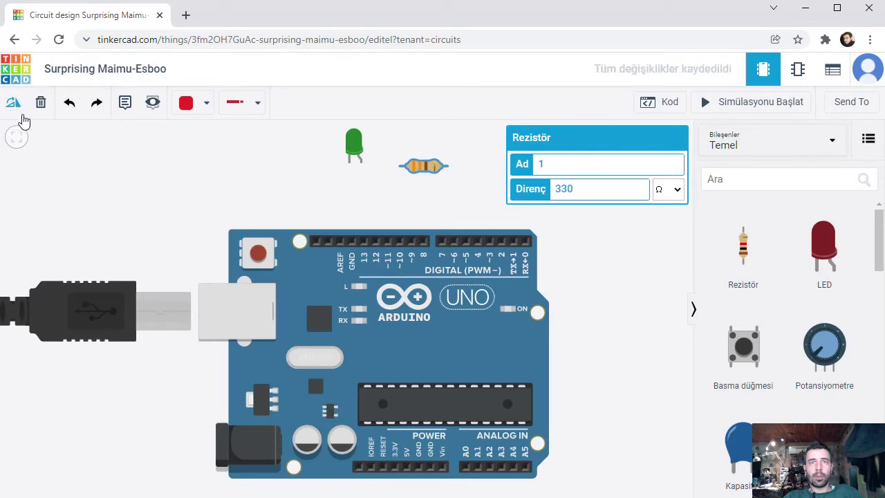
pyautogui.click(279, 193)
# Wire the green LED's anode to the resistor's near end in red, and the resistor's other end around the board to 5V in black
pyautogui.click(360, 164)
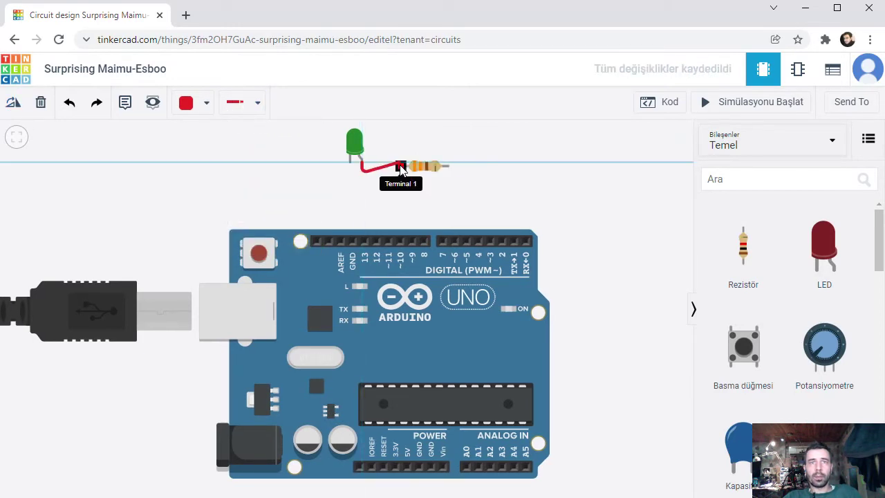
pyautogui.click(401, 166)
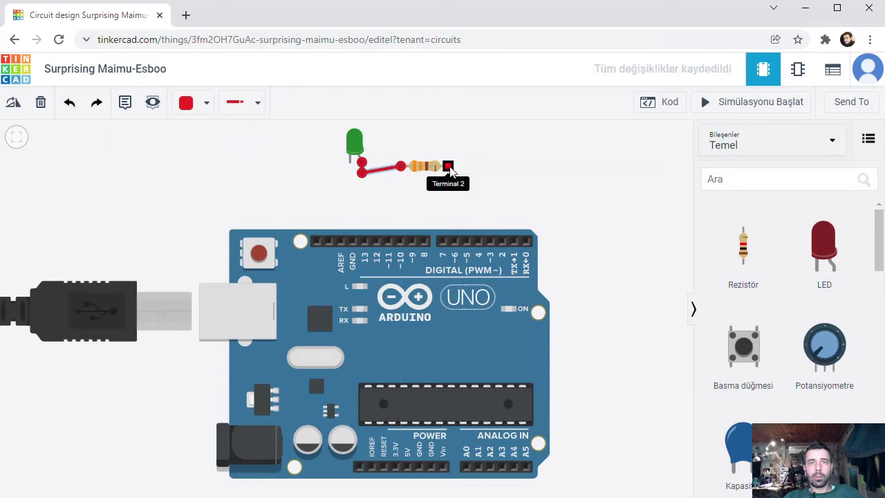
pyautogui.click(449, 168)
pyautogui.click(605, 167)
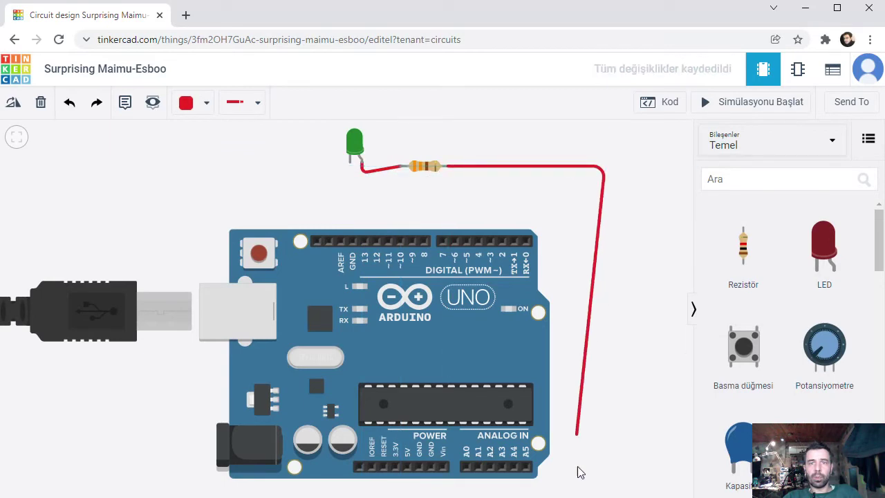
pyautogui.click(606, 486)
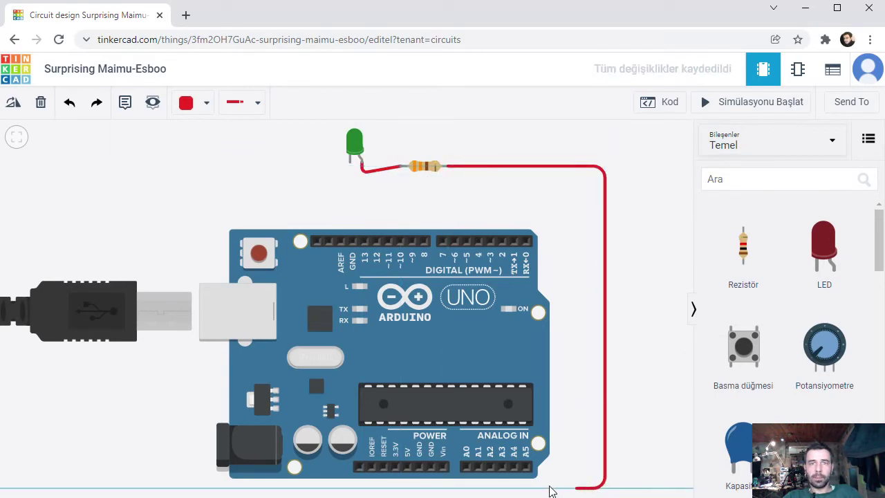
pyautogui.click(408, 470)
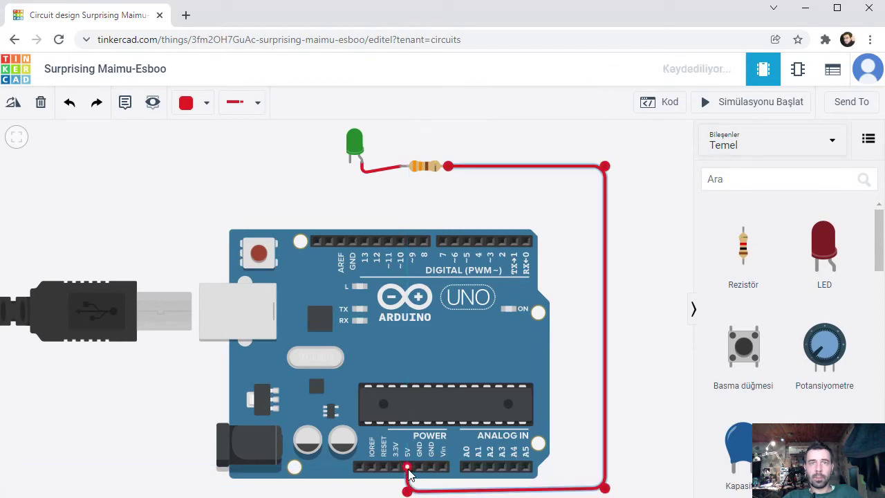
pyautogui.click(205, 104)
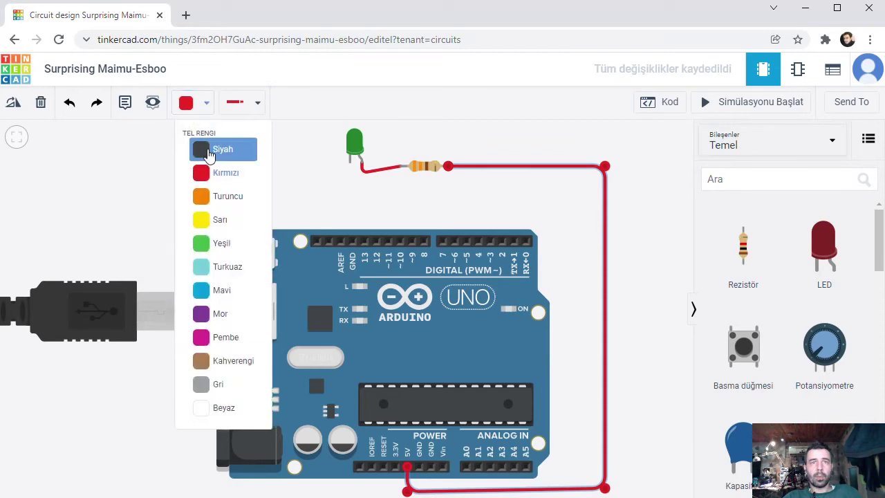
pyautogui.click(210, 155)
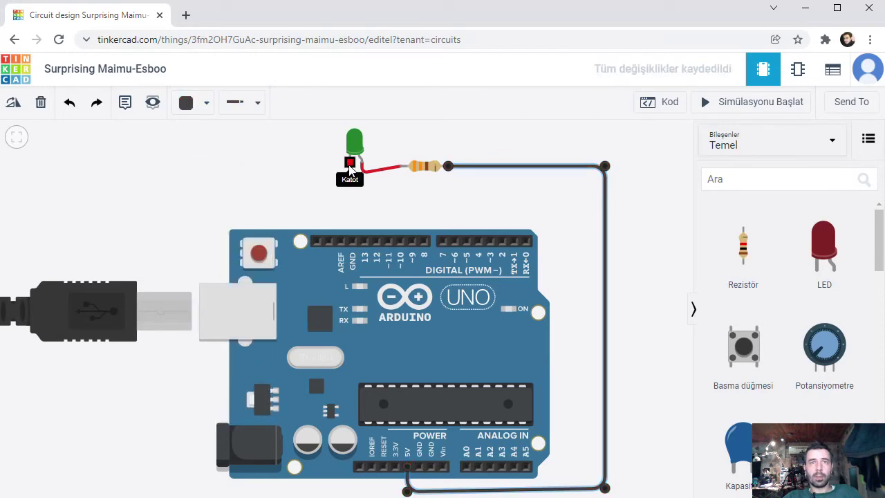
# Wire the green LED's cathode to pin 13 in black, and shift the LED right to line up above the pin
pyautogui.click(350, 164)
pyautogui.click(364, 241)
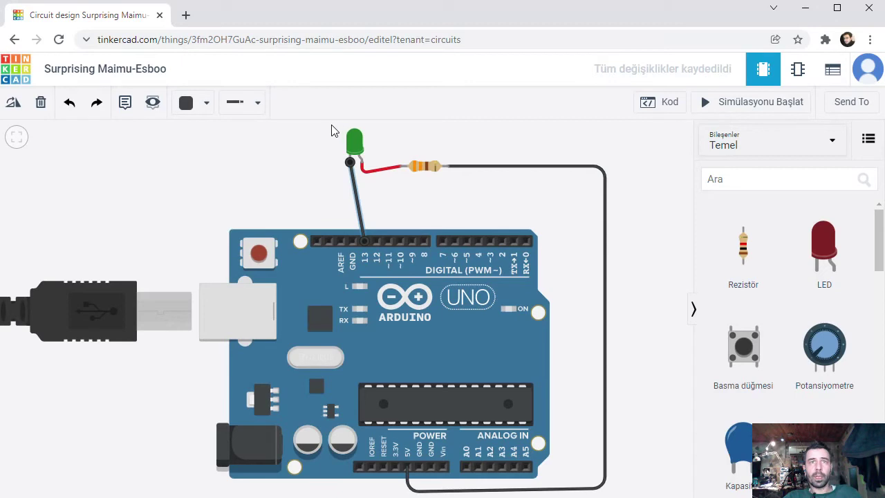
pyautogui.moveTo(327, 125); pyautogui.dragTo(410, 185)
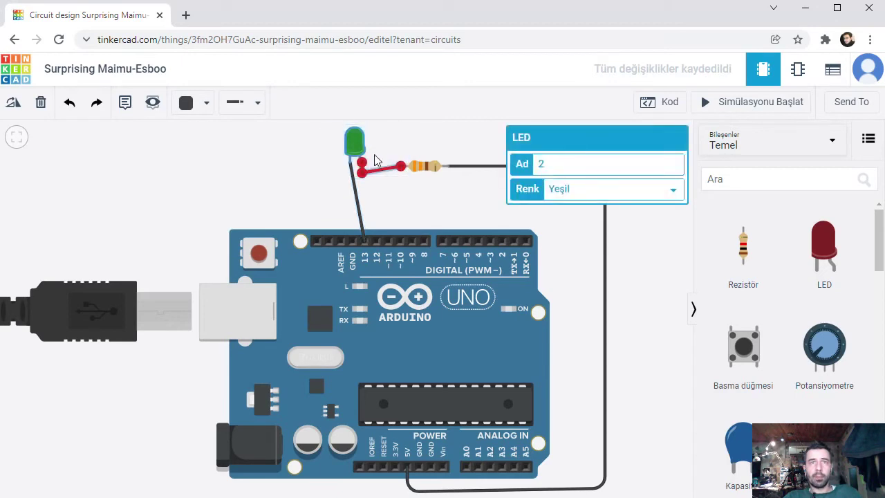
pyautogui.moveTo(357, 145); pyautogui.dragTo(370, 147)
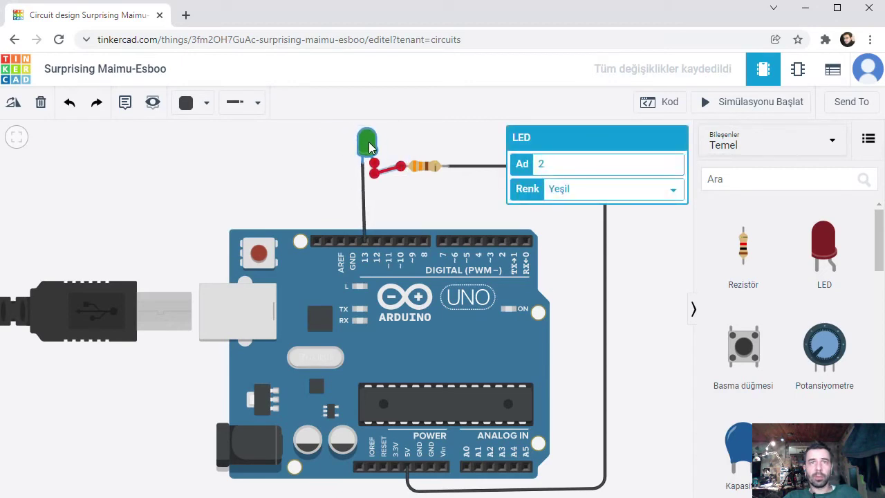
pyautogui.click(477, 142)
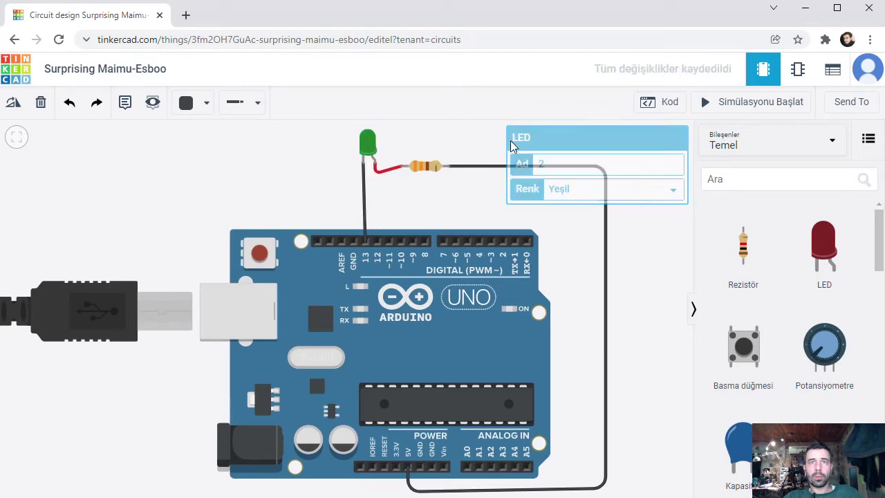
# Add a red LED and a vertical resistor left of the green LED, and wire the red LED's cathode to the digital-side GND in black
pyautogui.moveTo(825, 246); pyautogui.dragTo(336, 164)
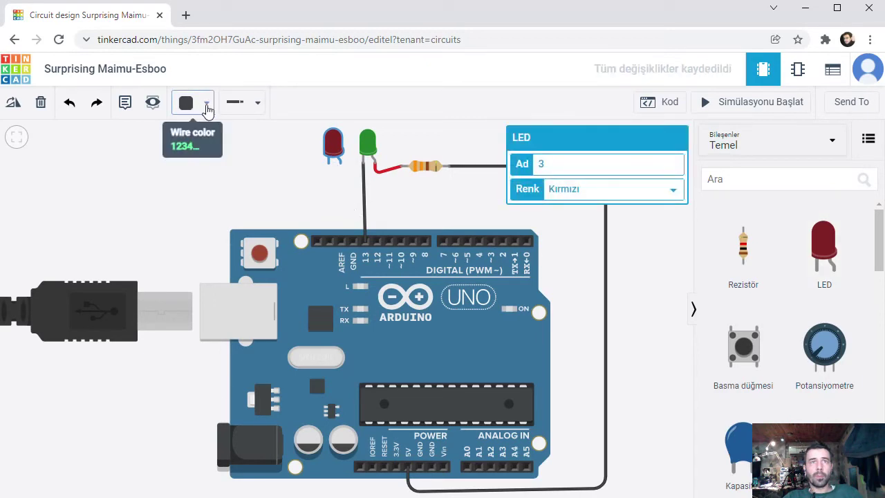
pyautogui.moveTo(741, 251); pyautogui.dragTo(342, 200)
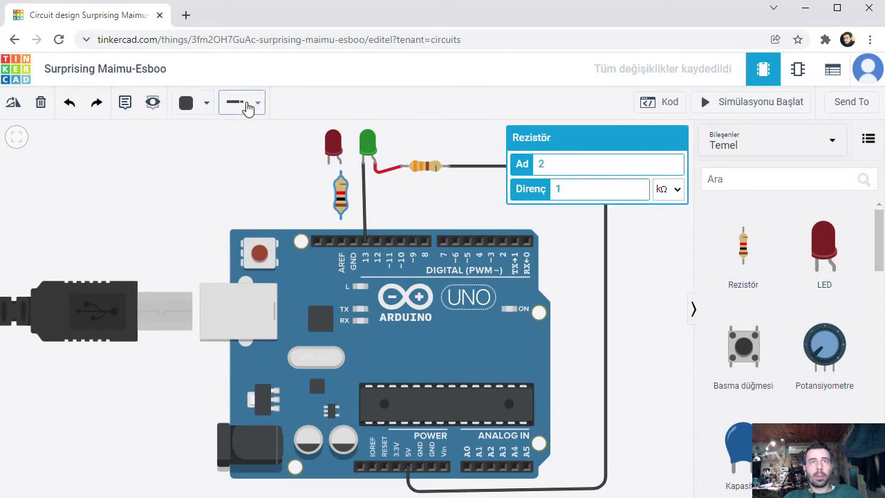
pyautogui.click(328, 165)
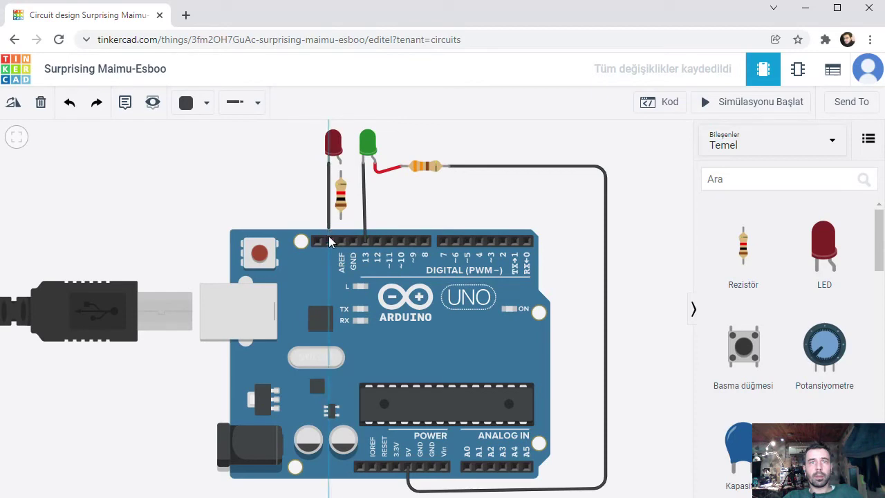
pyautogui.click(328, 276)
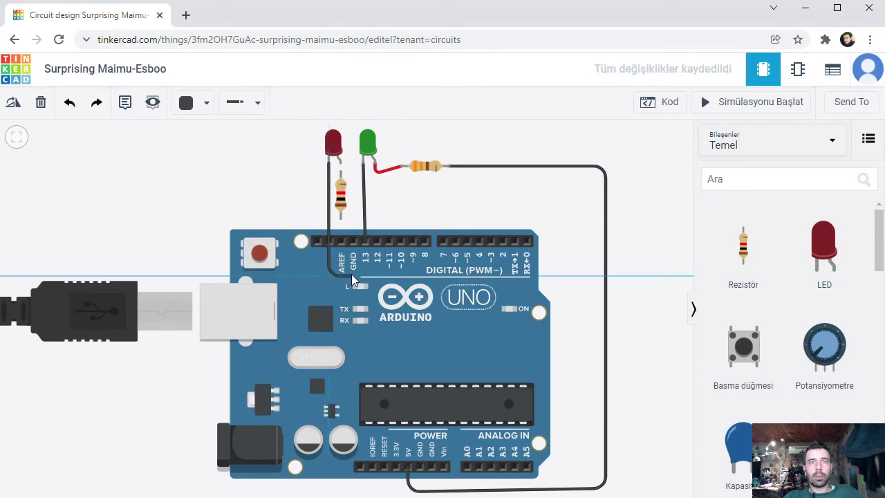
pyautogui.click(353, 243)
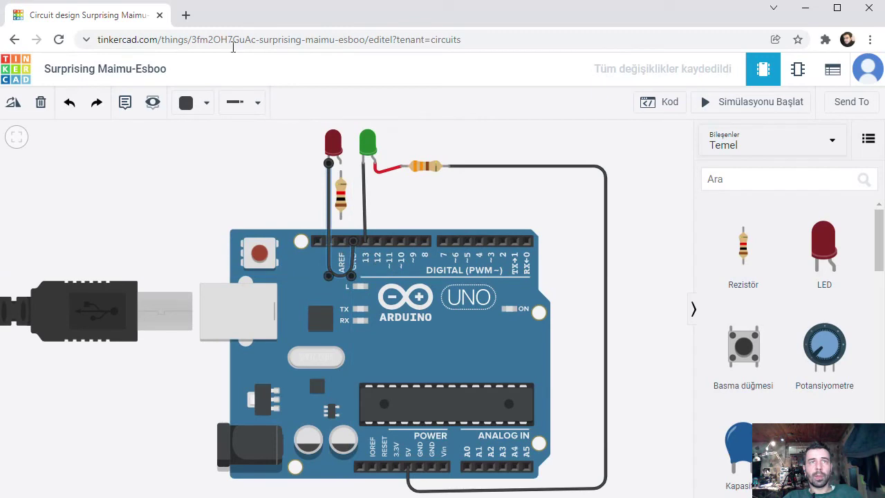
# Connect the red LED's anode through its resistor to pin 13 with red wires
pyautogui.click(205, 113)
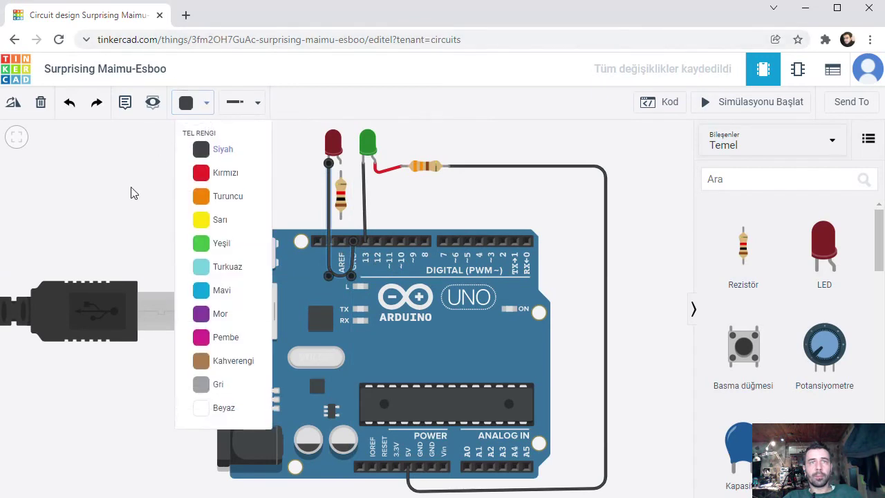
pyautogui.click(256, 104)
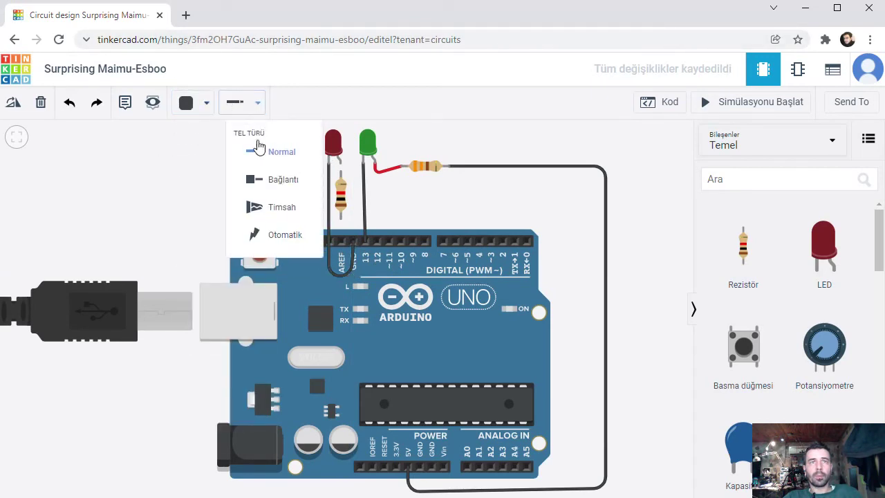
pyautogui.click(207, 106)
pyautogui.click(211, 185)
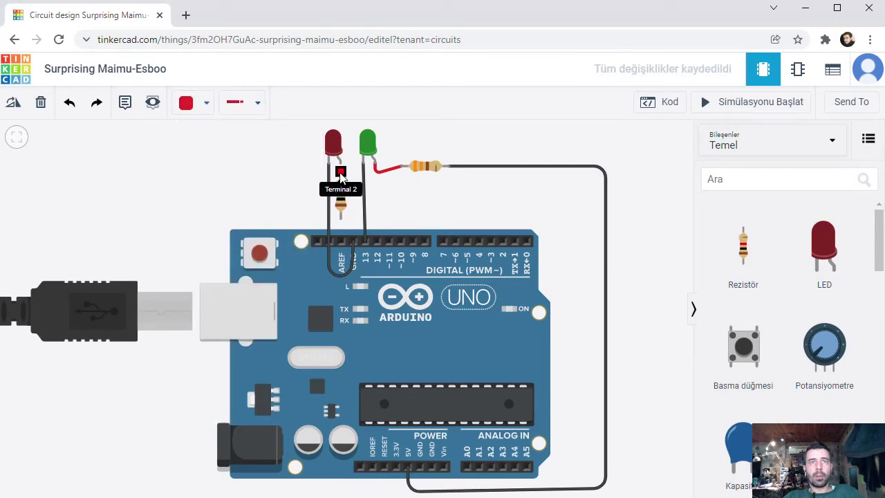
pyautogui.click(340, 219)
pyautogui.click(366, 242)
pyautogui.click(473, 206)
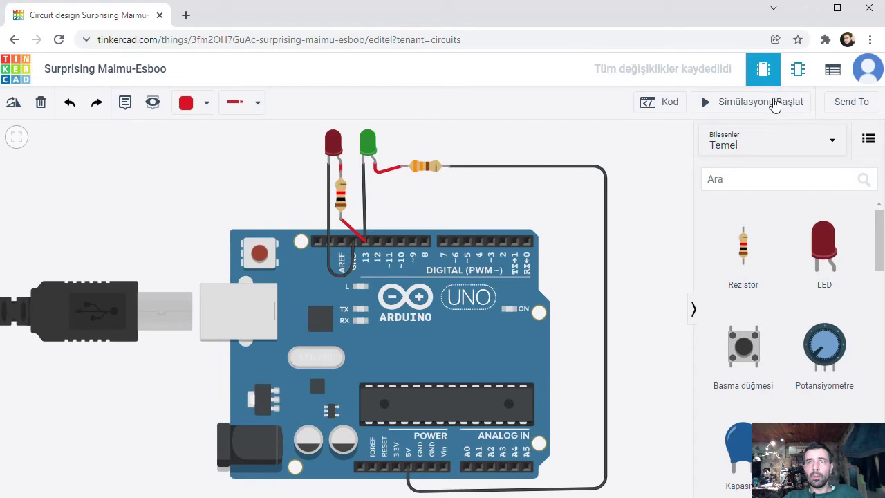
# Review the blink code and the pin 13 and GND wiring, and test both LEDs with a short simulation run
pyautogui.click(662, 103)
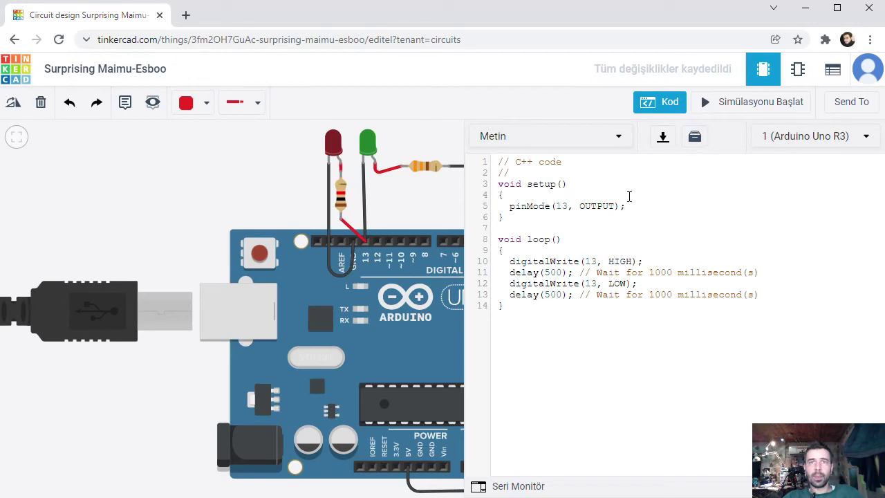
pyautogui.click(678, 105)
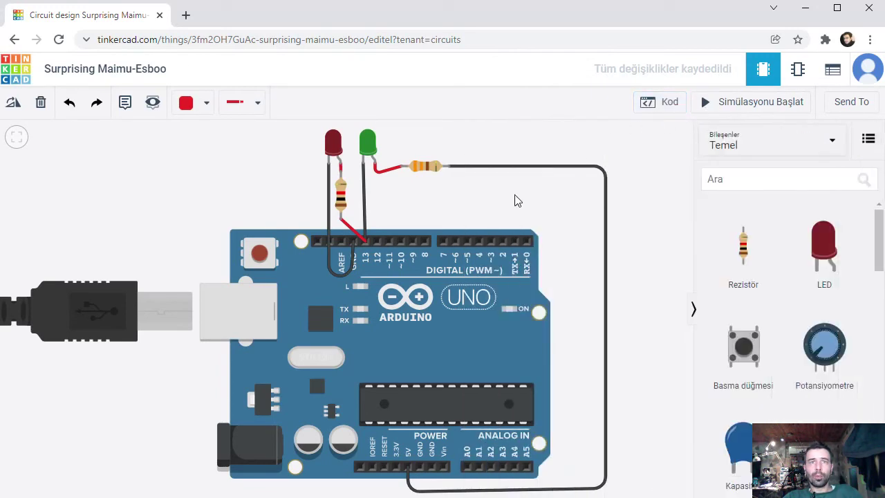
pyautogui.moveTo(356, 277); pyautogui.dragTo(354, 248)
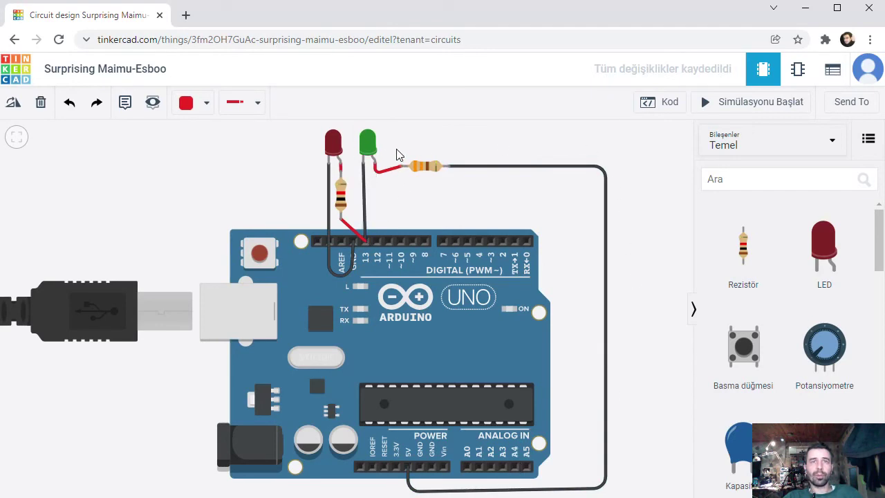
pyautogui.click(365, 245)
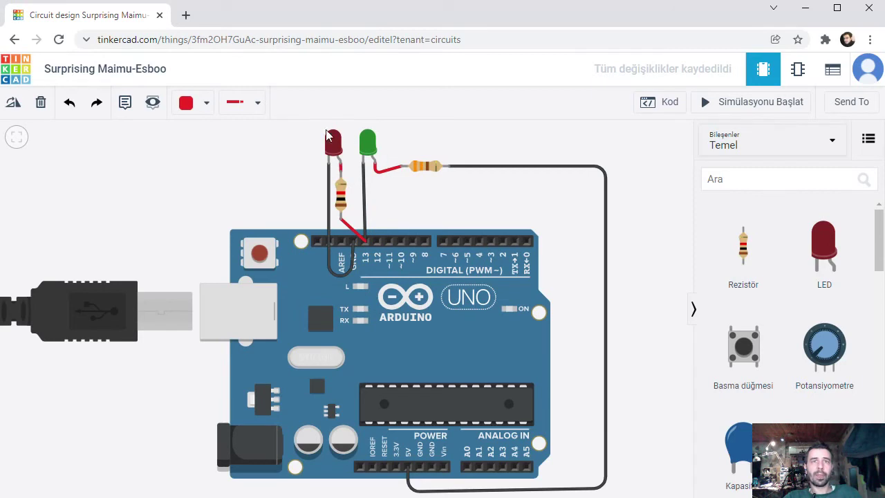
pyautogui.click(761, 104)
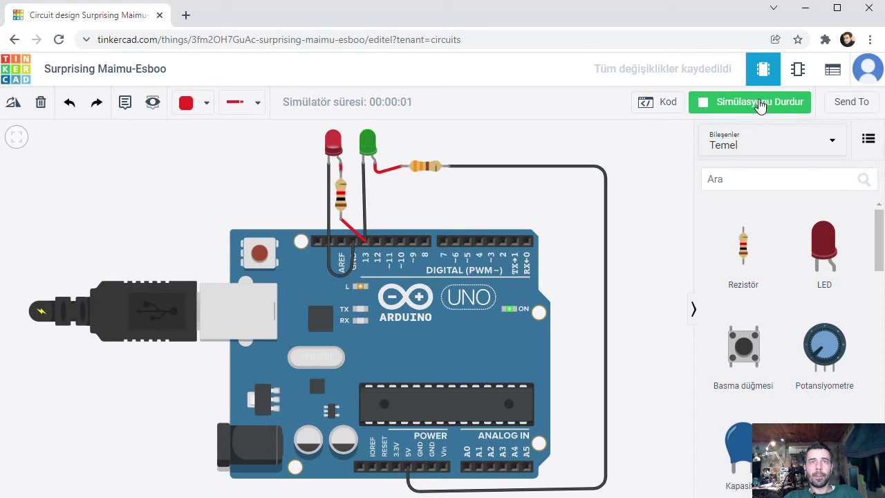
pyautogui.click(751, 103)
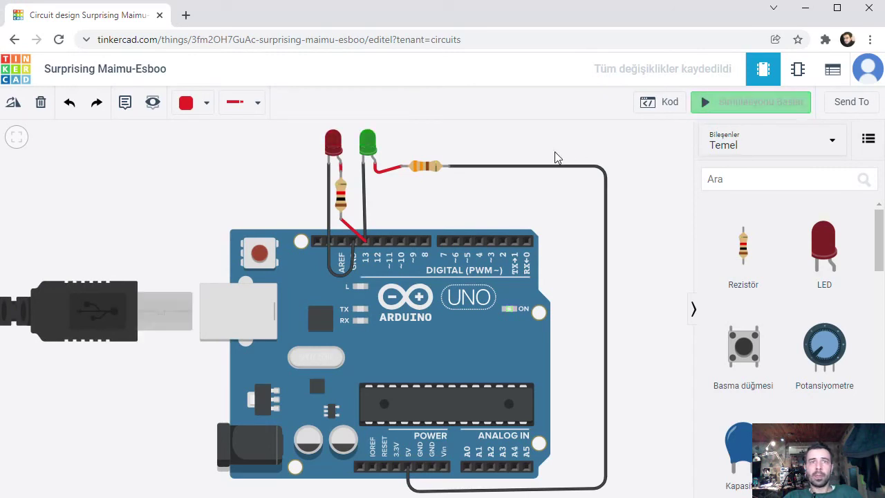
# Set the resistance of the red LED's resistor to 330 Ω
pyautogui.click(341, 200)
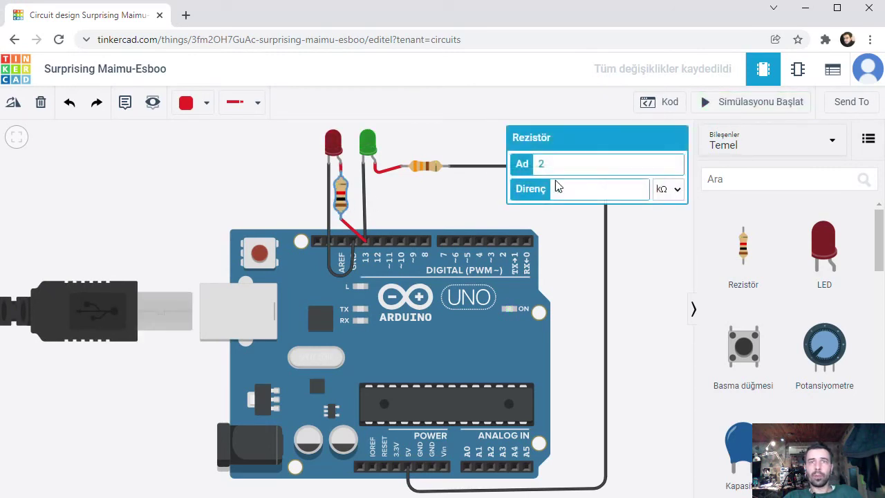
pyautogui.moveTo(560, 188); pyautogui.dragTo(510, 197)
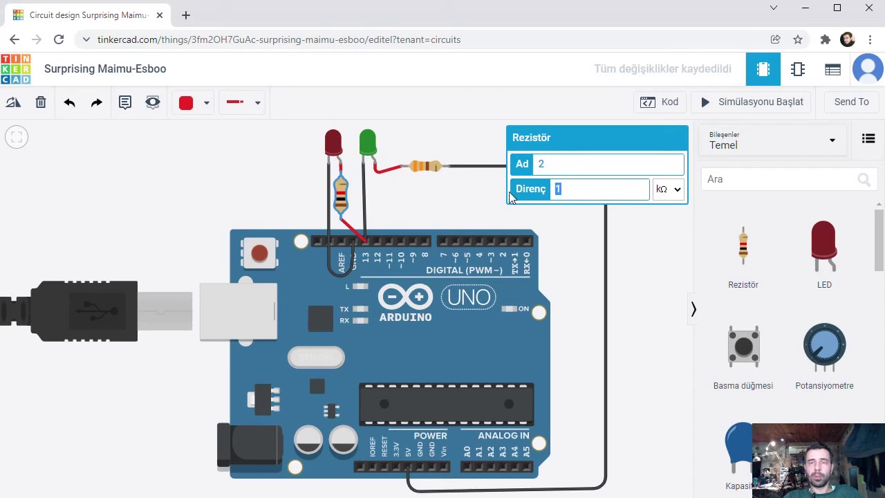
pyautogui.write('330')
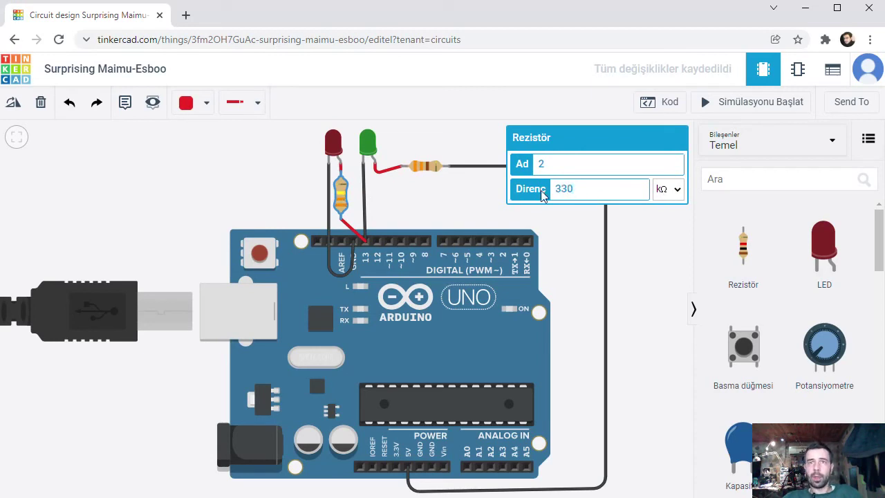
pyautogui.click(677, 190)
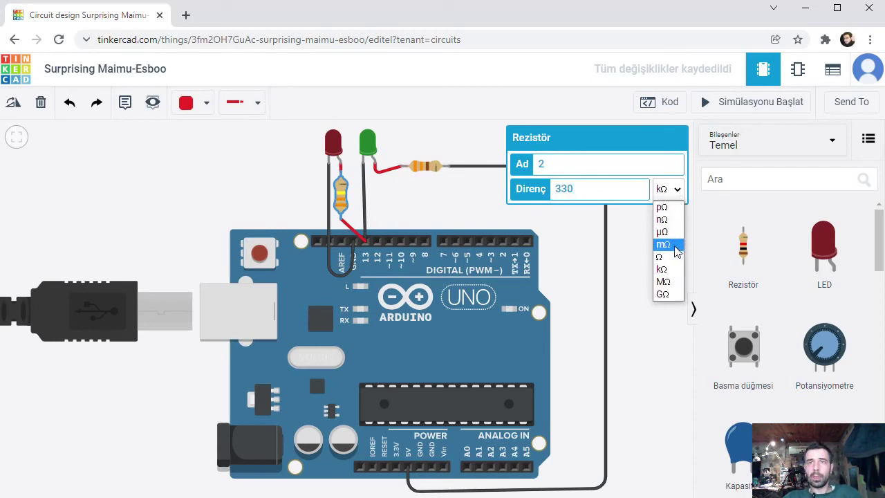
pyautogui.click(675, 258)
pyautogui.click(459, 142)
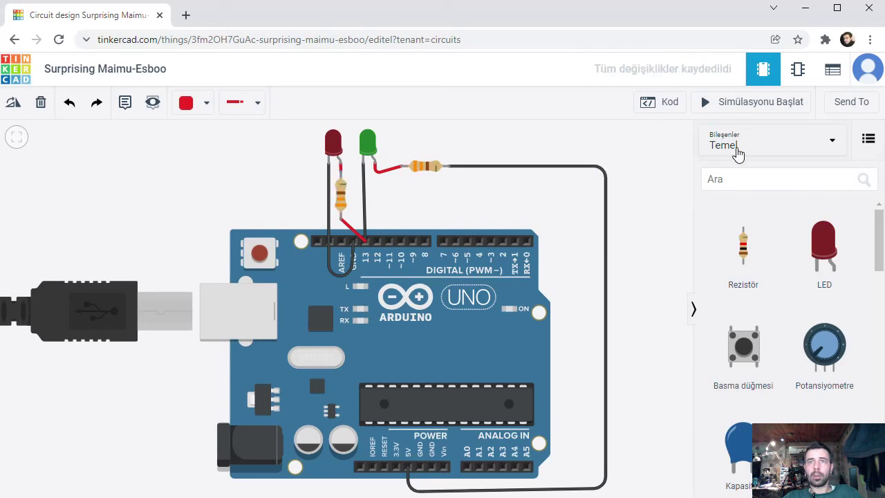
# Start the simulation and examine the red and green LEDs on pin 13 up close
pyautogui.click(771, 104)
pyautogui.scroll(3, 293, 156)
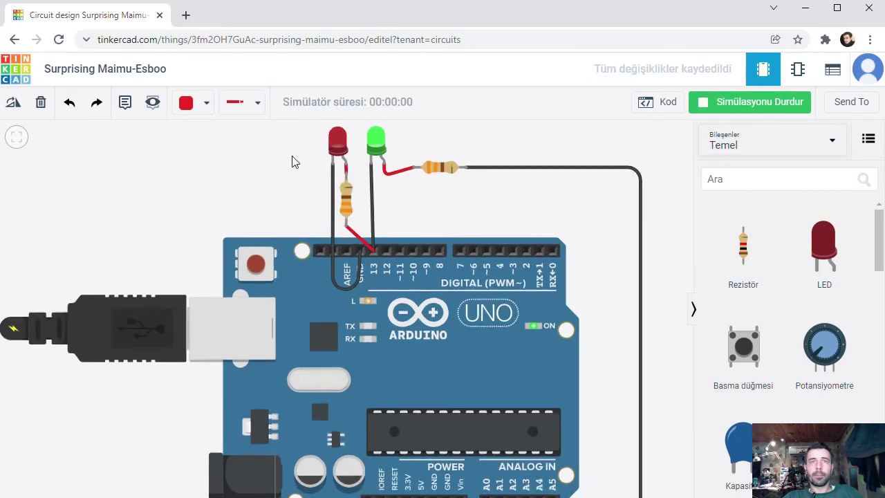
pyautogui.moveTo(257, 234); pyautogui.dragTo(251, 367)
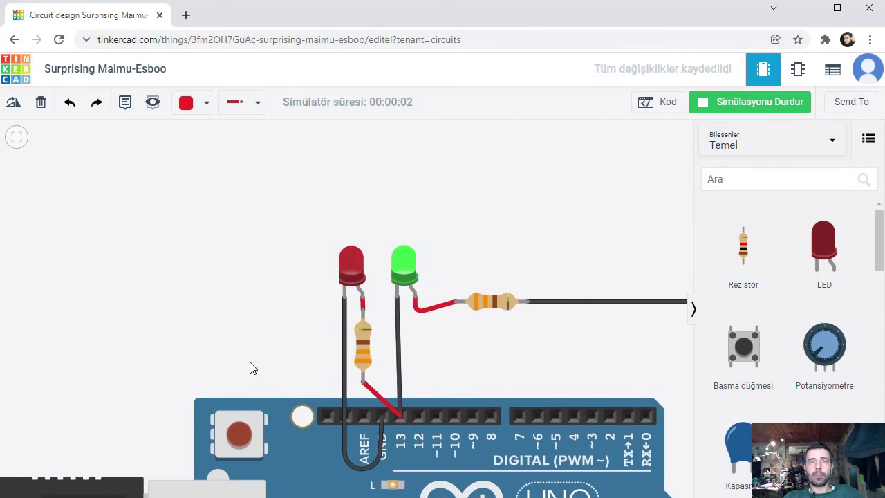
# Stop the simulation after a closer look at the two LEDs, and briefly check the Arduino's code
pyautogui.scroll(2, 446, 302)
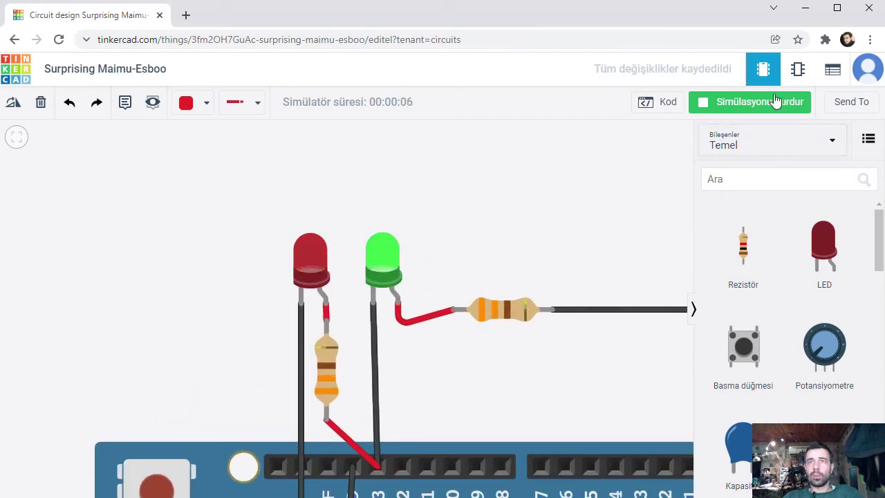
pyautogui.click(742, 103)
pyautogui.click(662, 109)
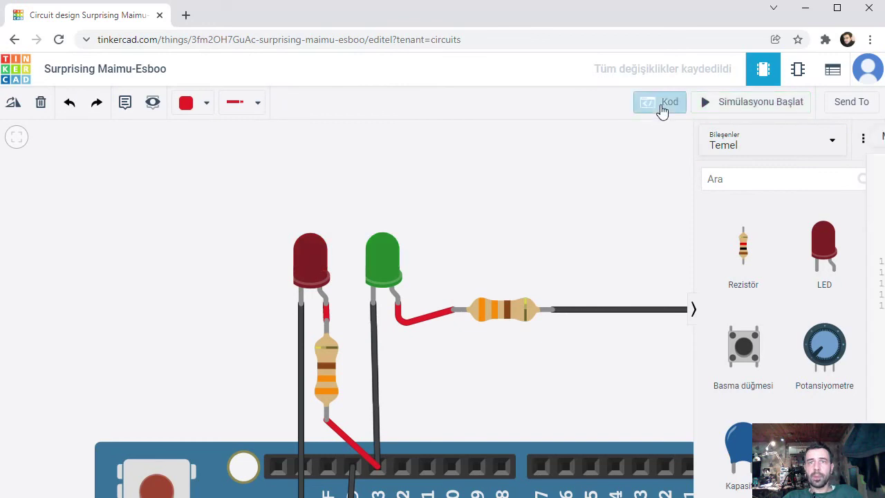
pyautogui.click(669, 103)
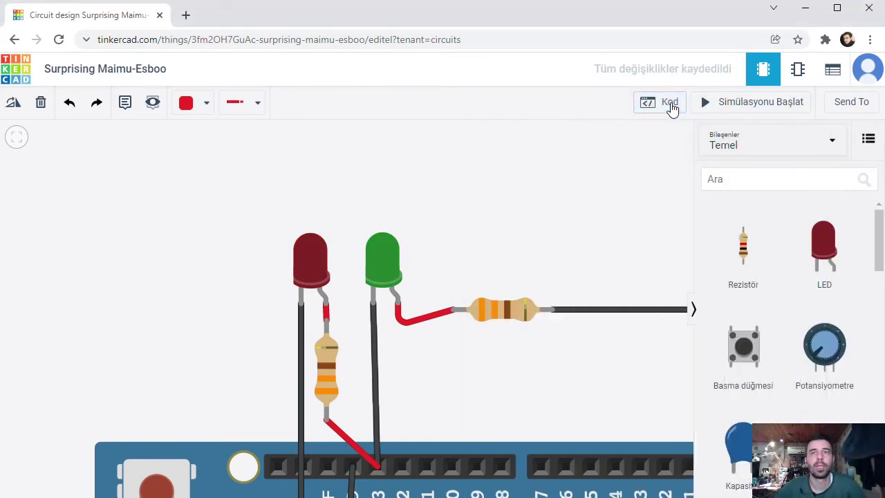
# Examine the whole circuit, tracing the green LED's path from the 5V pin through its resistor to pin 13
pyautogui.scroll(-3, 446, 164)
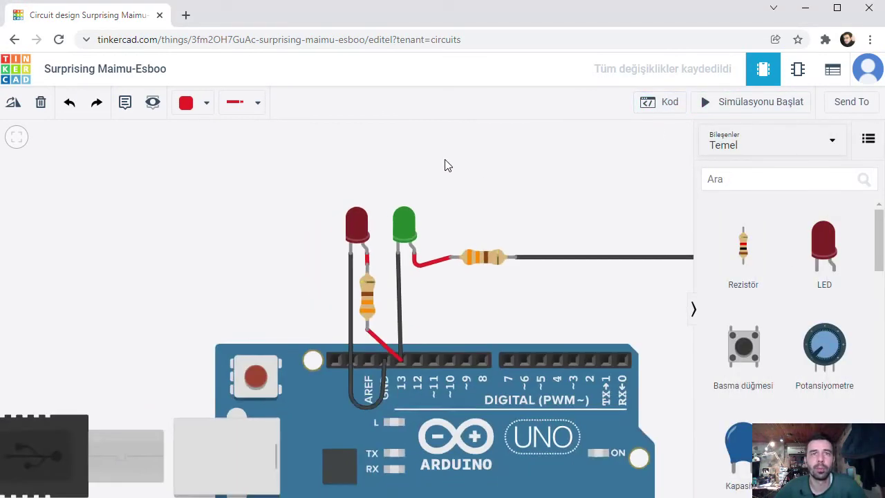
pyautogui.scroll(-2, 318, 217)
pyautogui.scroll(2, 448, 257)
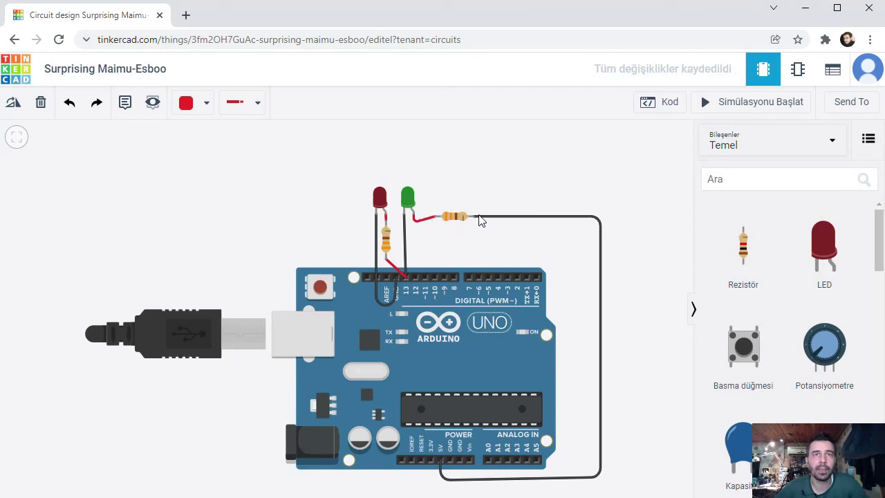
pyautogui.click(459, 464)
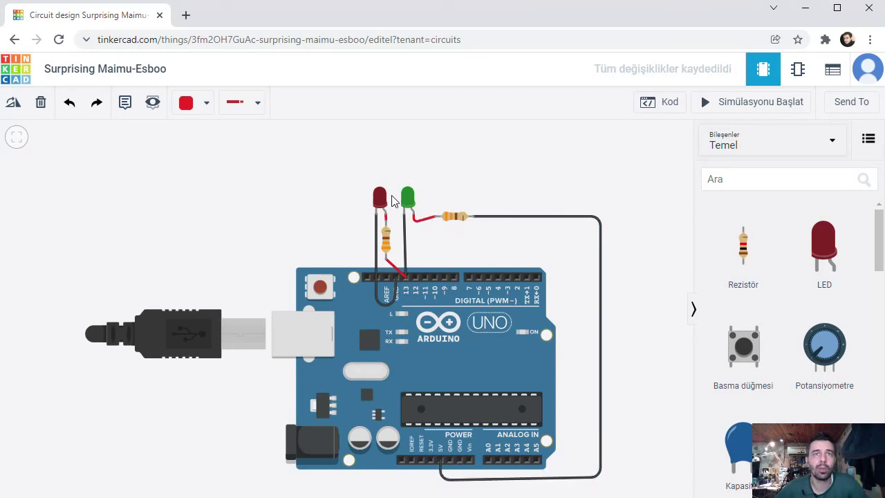
pyautogui.click(408, 282)
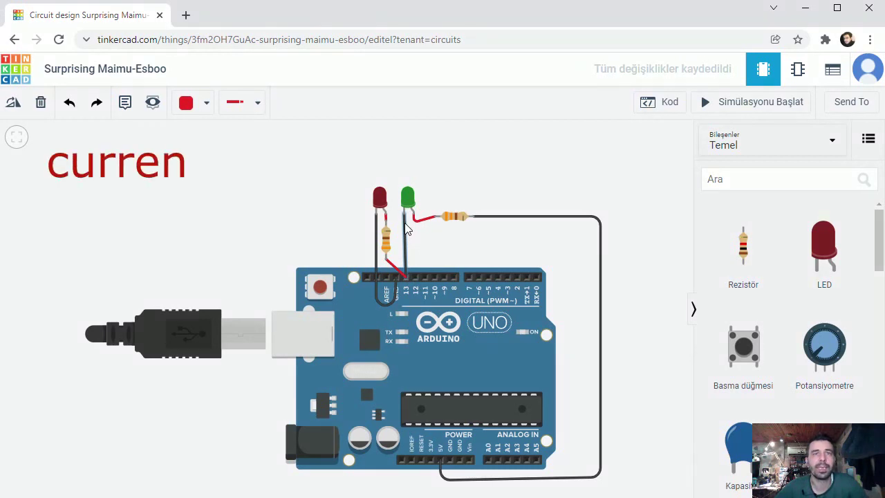
pyautogui.click(408, 229)
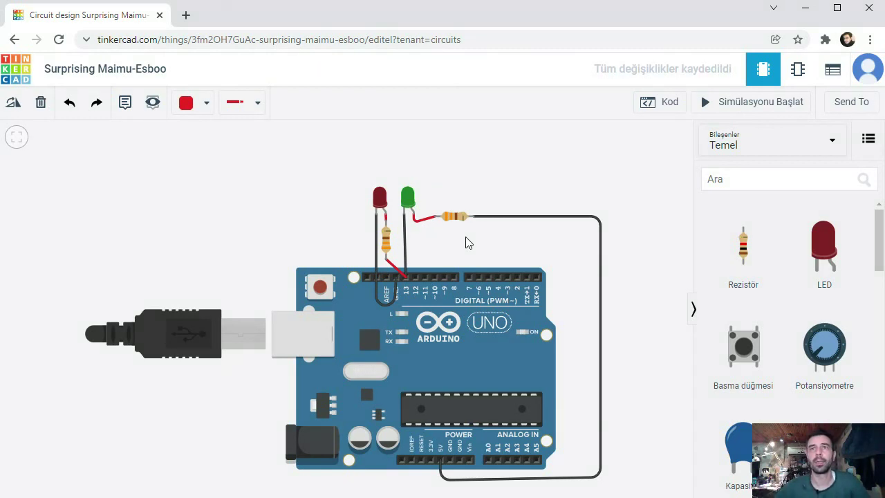
# Review the blink code's pinMode and digitalWrite HIGH and LOW commands for pin 13 against the wiring
pyautogui.click(670, 103)
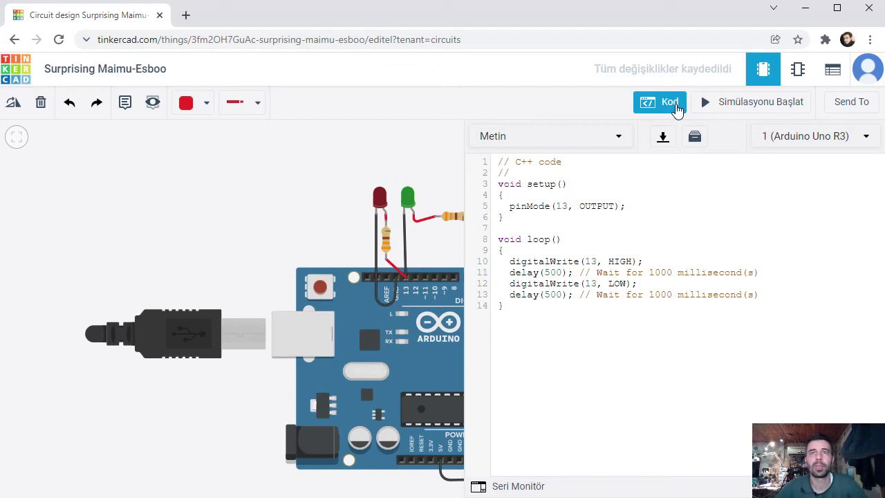
pyautogui.click(677, 109)
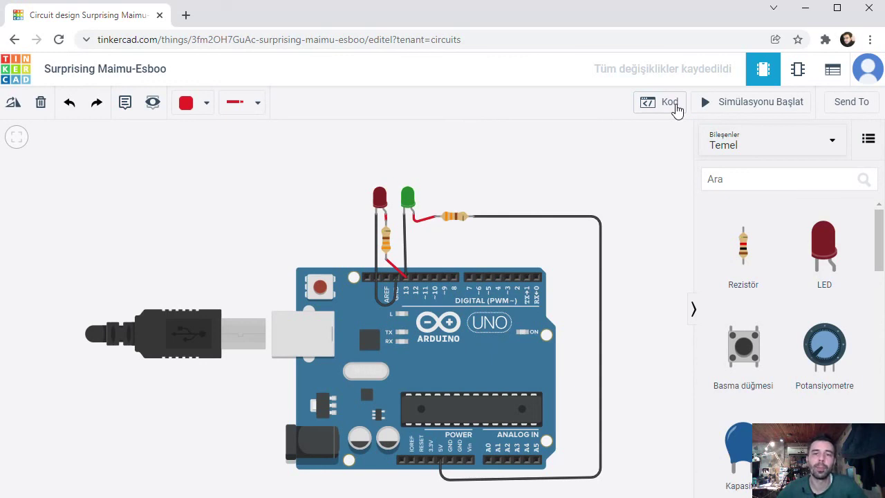
pyautogui.click(677, 107)
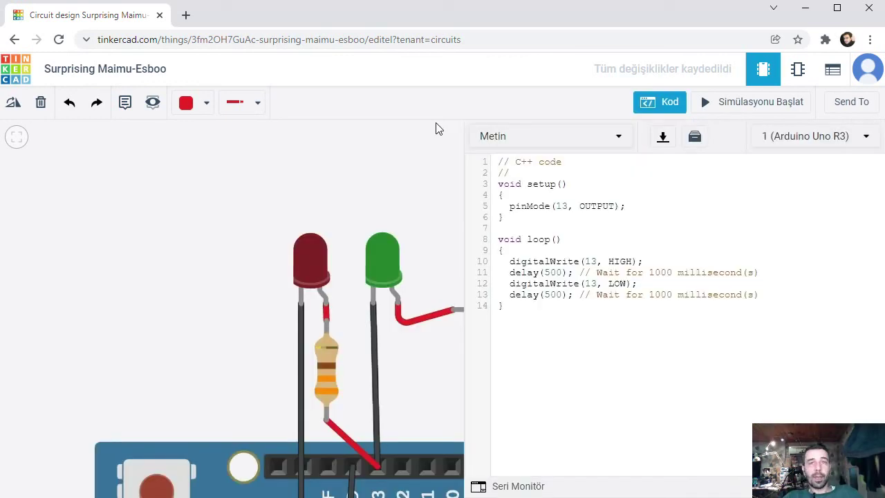